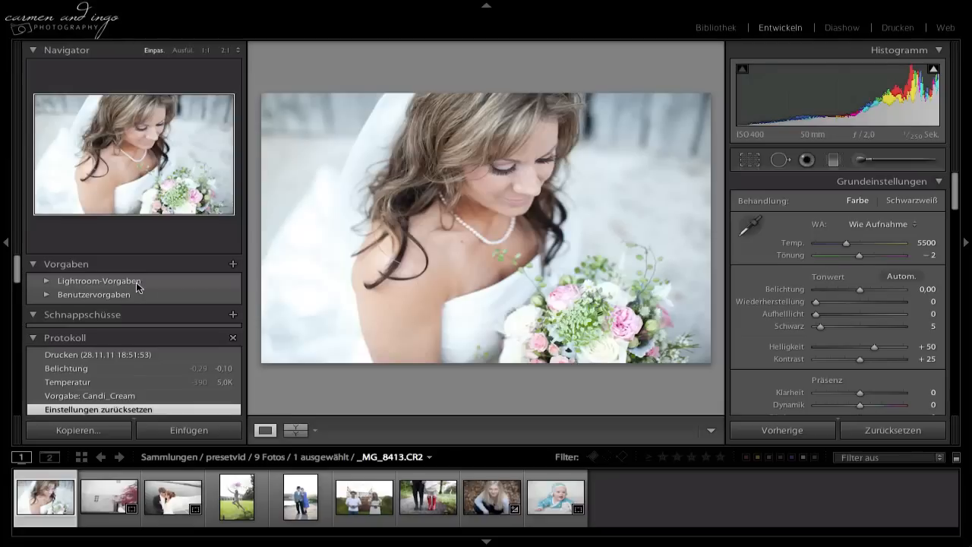
# Step: Create a new preset folder named Candi Presets
pyautogui.rightClick(141, 283)
pyautogui.click(158, 289)
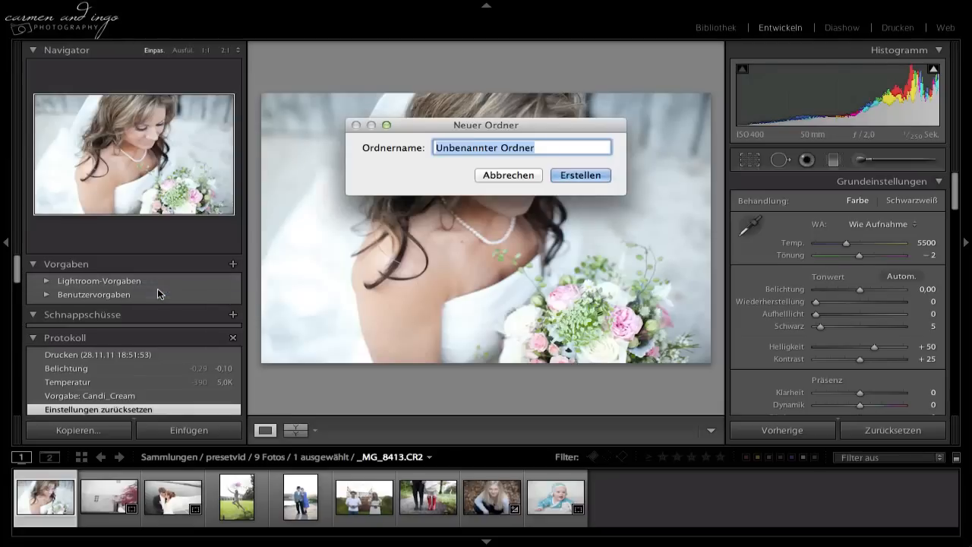
pyautogui.write('Candi')
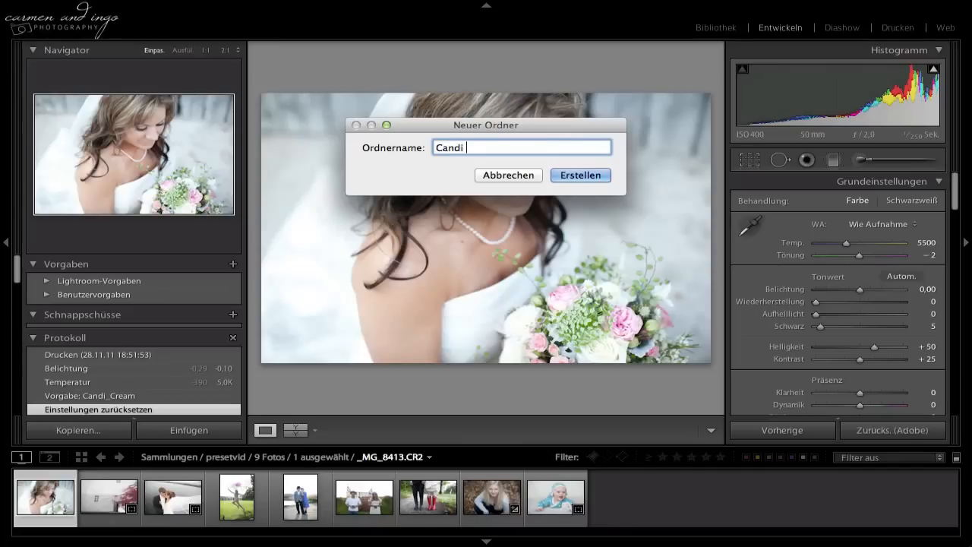
pyautogui.write(' Presets')
pyautogui.press('Return')
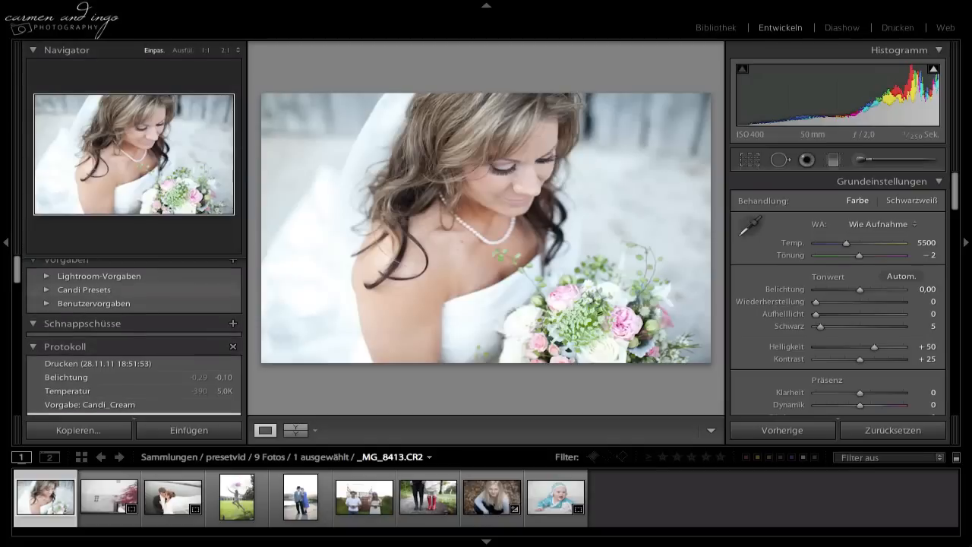
# Step: Import all Candi preset templates from the Dev folder into the Candi Presets folder
pyautogui.click(135, 291)
pyautogui.rightClick(135, 290)
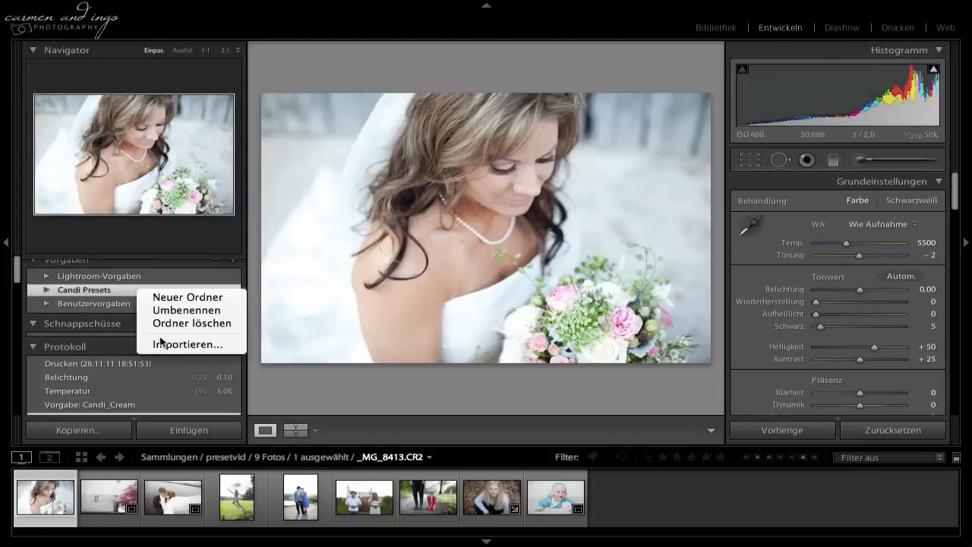
pyautogui.click(166, 346)
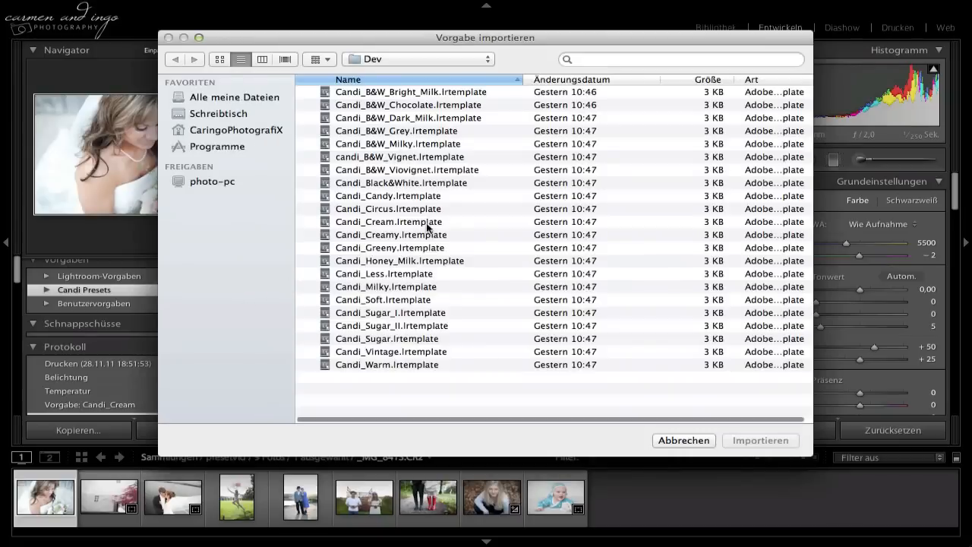
pyautogui.click(415, 182)
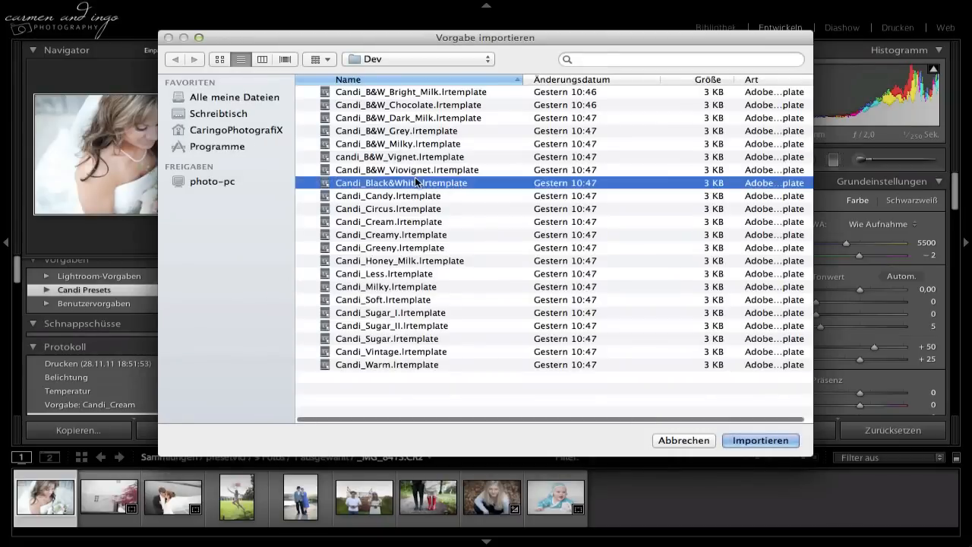
pyautogui.press('super+a')
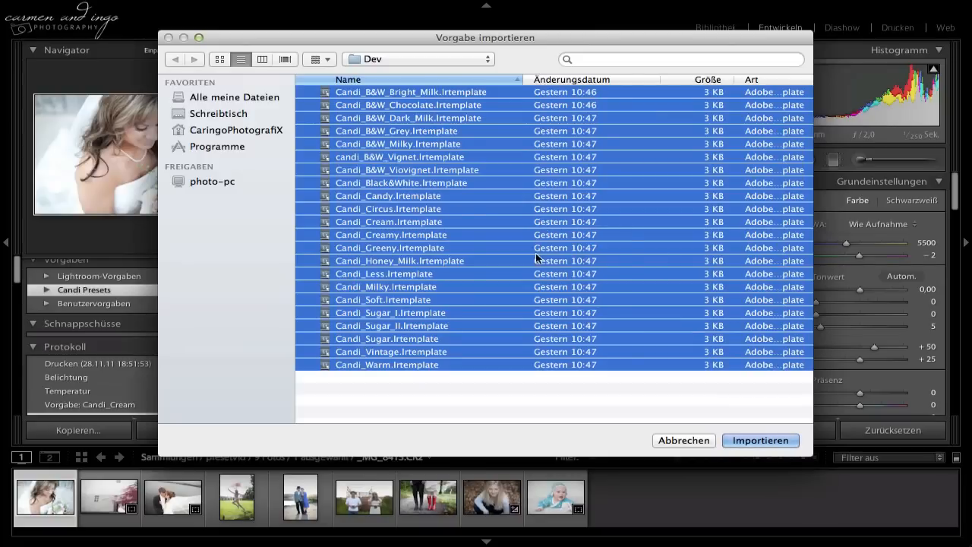
pyautogui.click(750, 440)
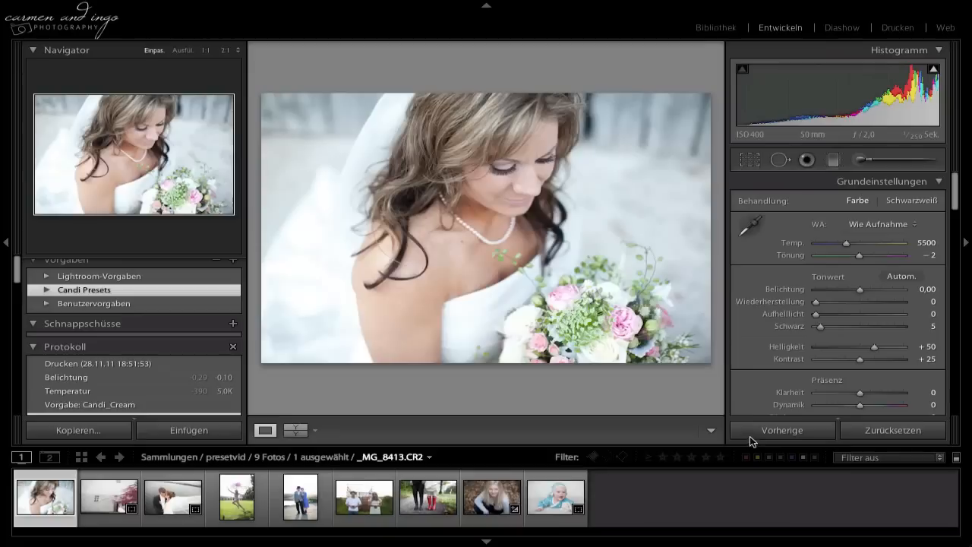
# Step: Try a color preset from the Candi Presets folder on the bride photo and reset the photo's settings
pyautogui.click(143, 327)
pyautogui.scroll(6, 144, 329)
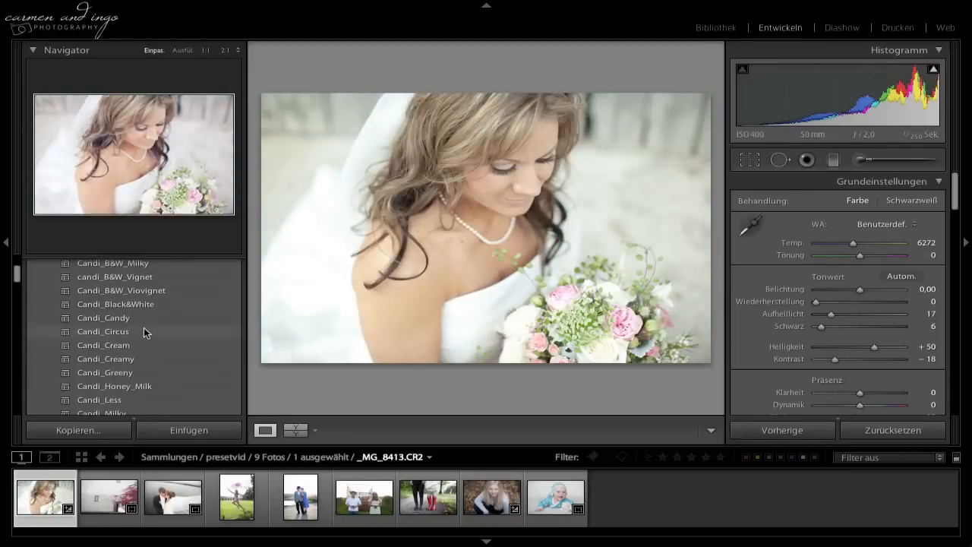
pyautogui.click(894, 431)
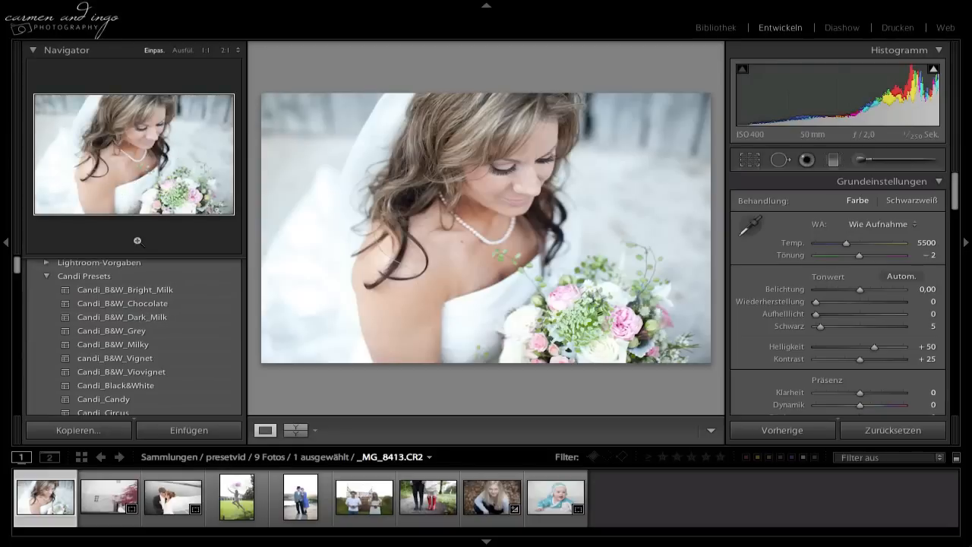
# Step: Preview the imported Candi presets on the bride photo without applying them
pyautogui.click(33, 51)
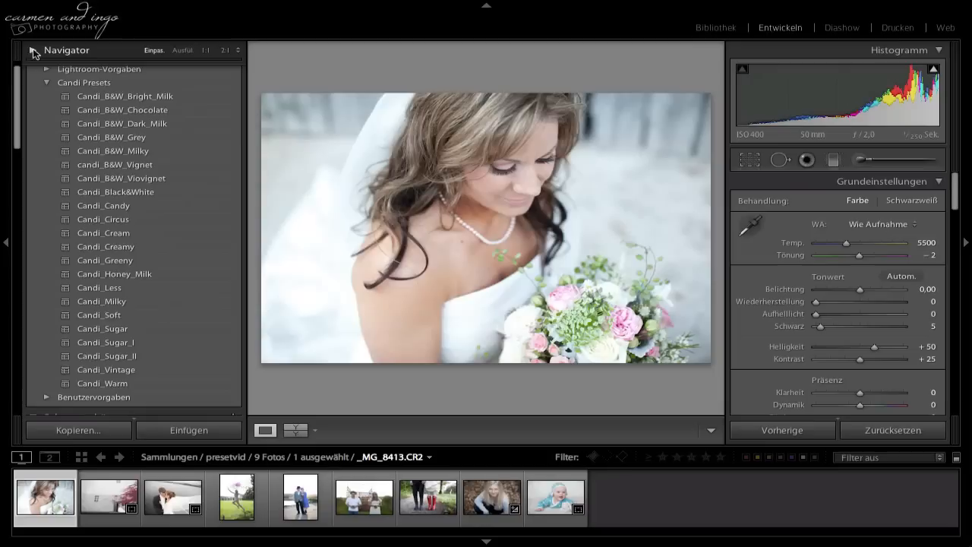
pyautogui.click(34, 52)
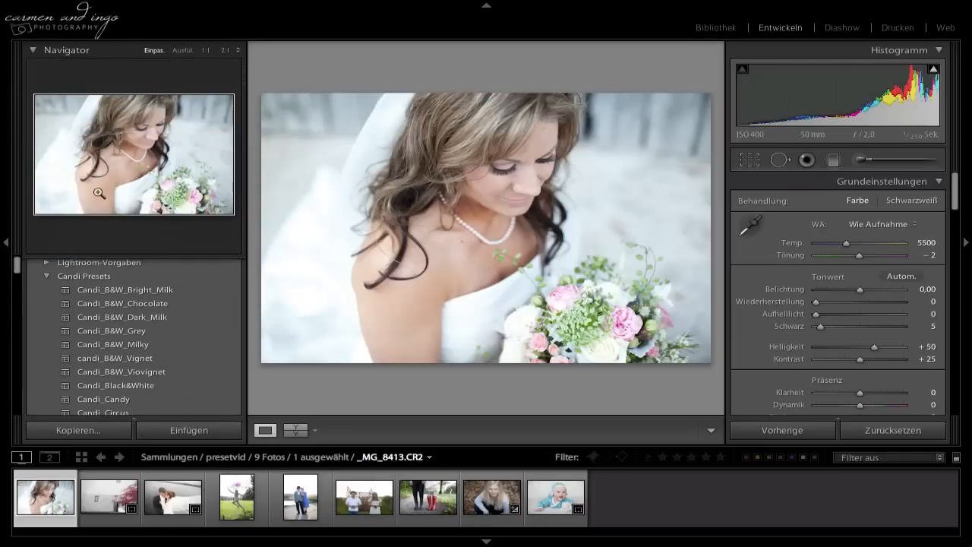
pyautogui.scroll(-3, 121, 321)
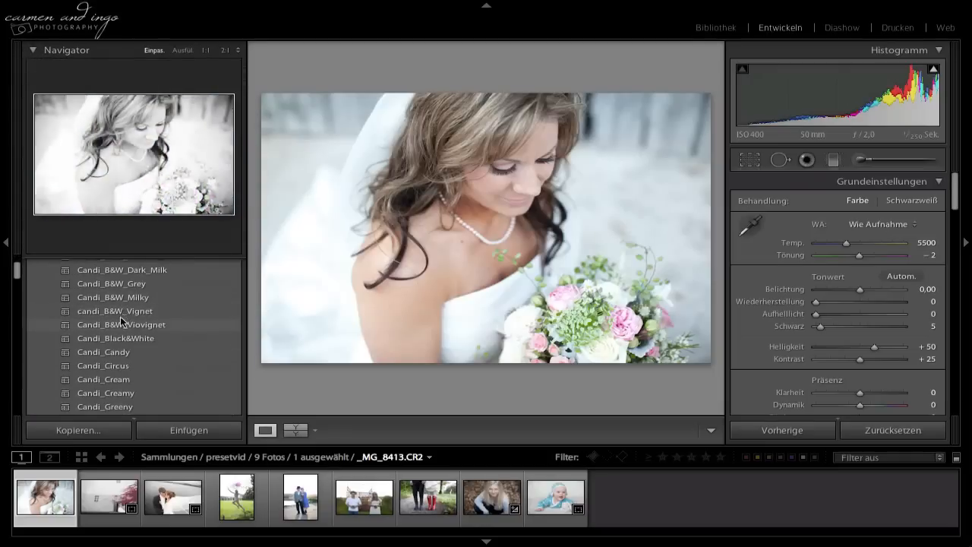
pyautogui.scroll(-4, 121, 321)
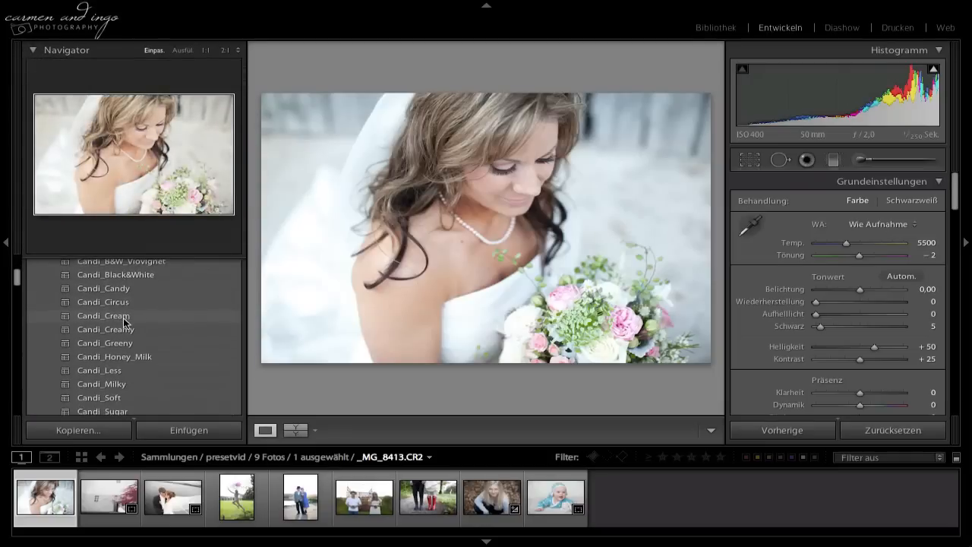
pyautogui.scroll(-5, 123, 321)
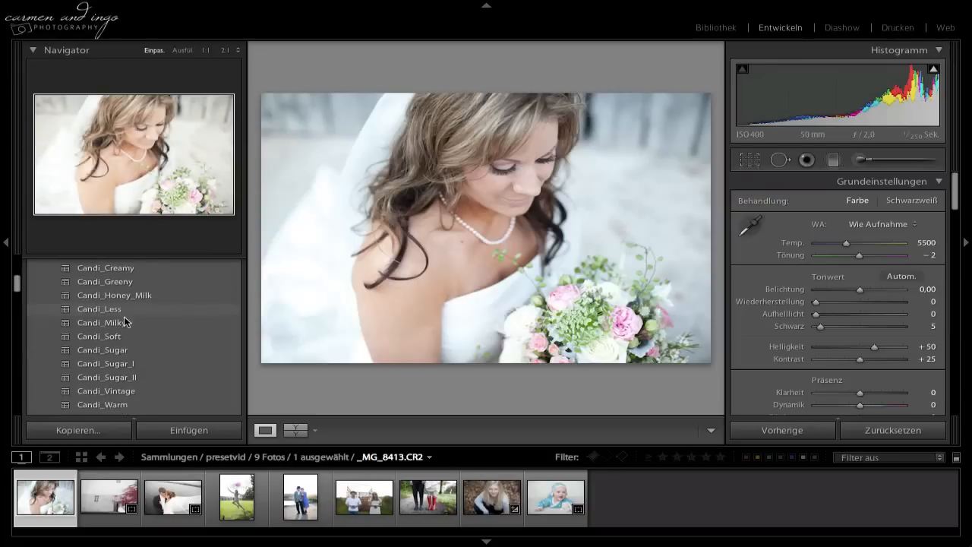
pyautogui.scroll(-3, 125, 321)
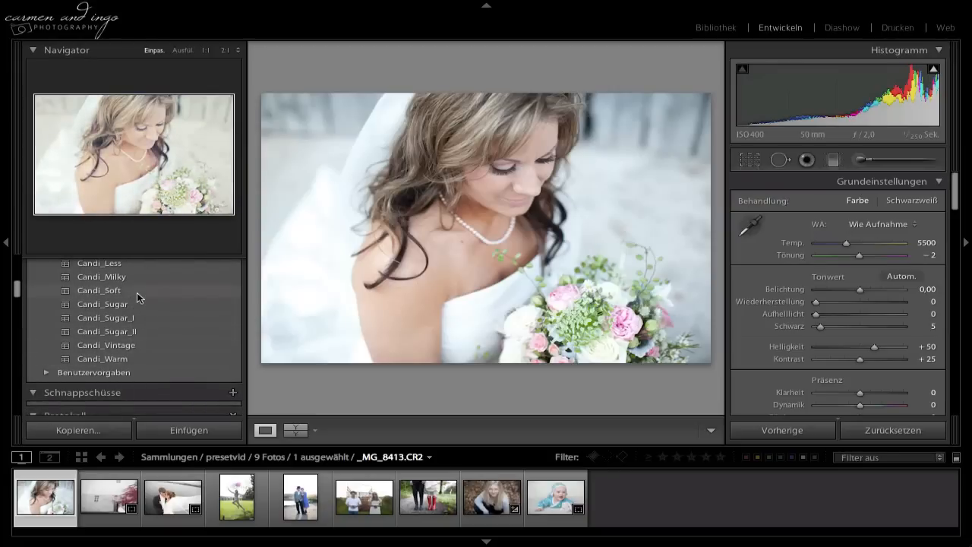
pyautogui.scroll(5, 136, 292)
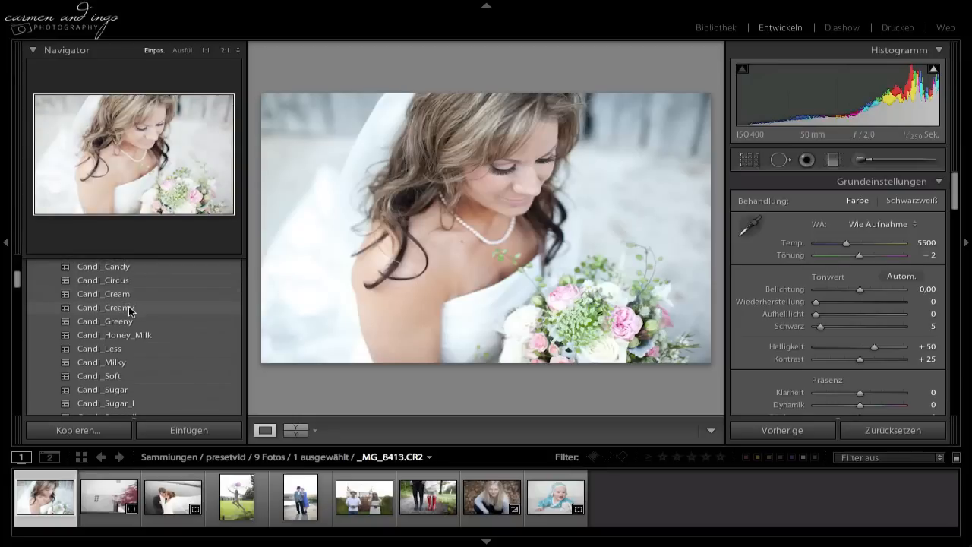
# Step: Apply the Candi_Candy preset to the bride photo and set Temp. to 4608, Belichtung to −0,35 and Schwarz to 8
pyautogui.click(133, 267)
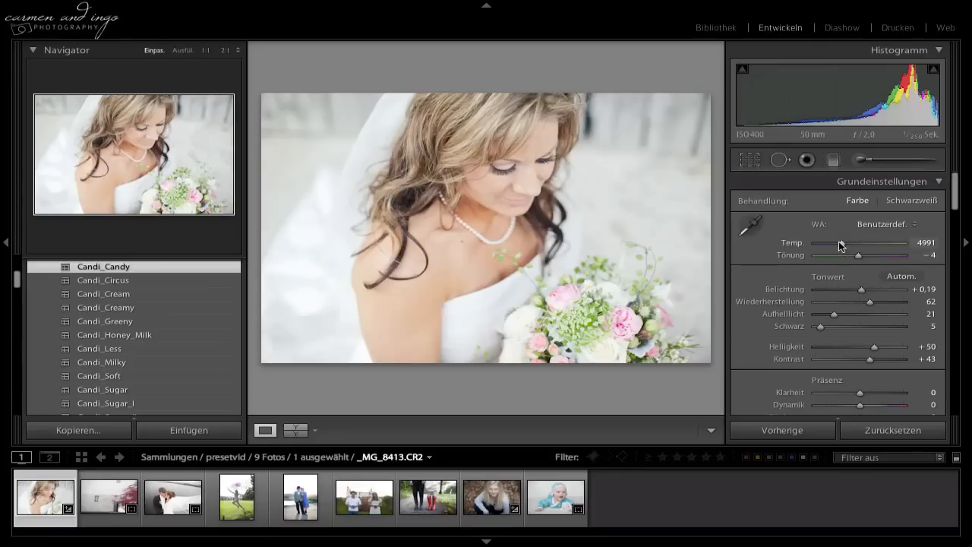
pyautogui.moveTo(840, 244); pyautogui.dragTo(838, 248)
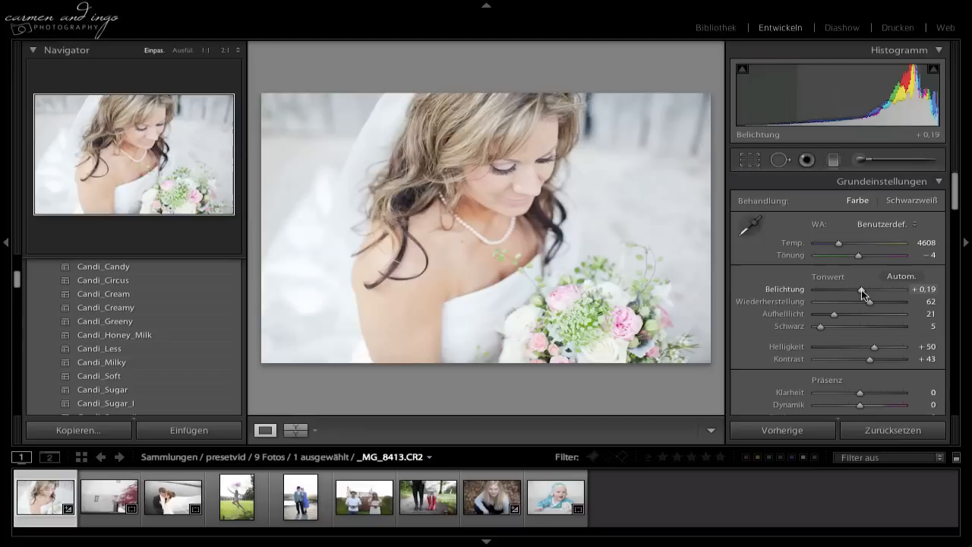
pyautogui.moveTo(862, 290); pyautogui.dragTo(856, 292)
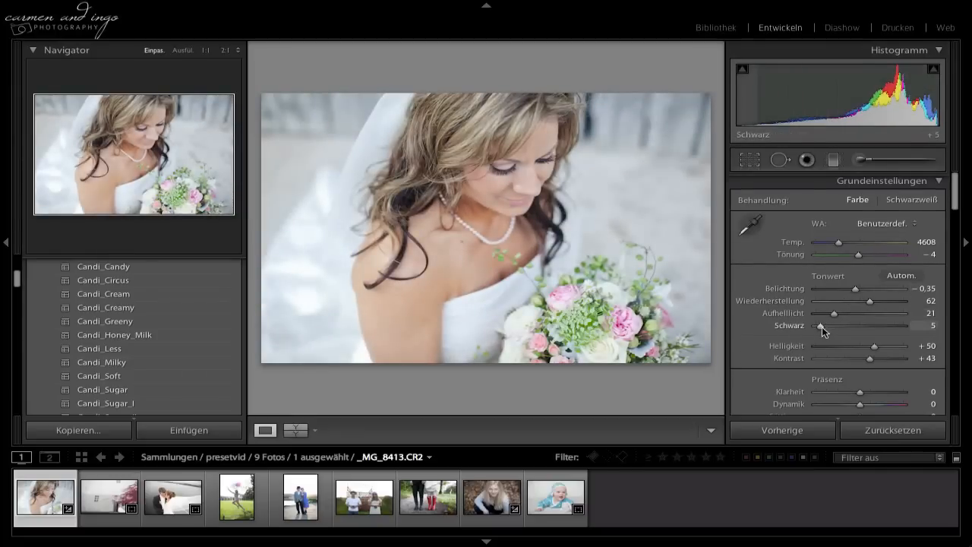
pyautogui.moveTo(822, 326); pyautogui.dragTo(824, 326)
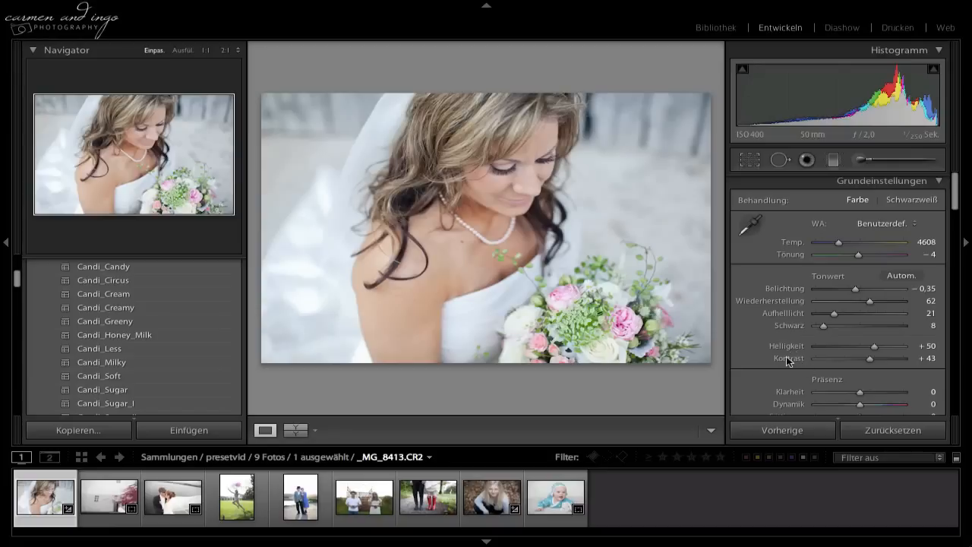
# Step: Try Dynamik at +25 on the bride photo, reset it to 0, and set Sättigung to −22
pyautogui.scroll(-3, 768, 361)
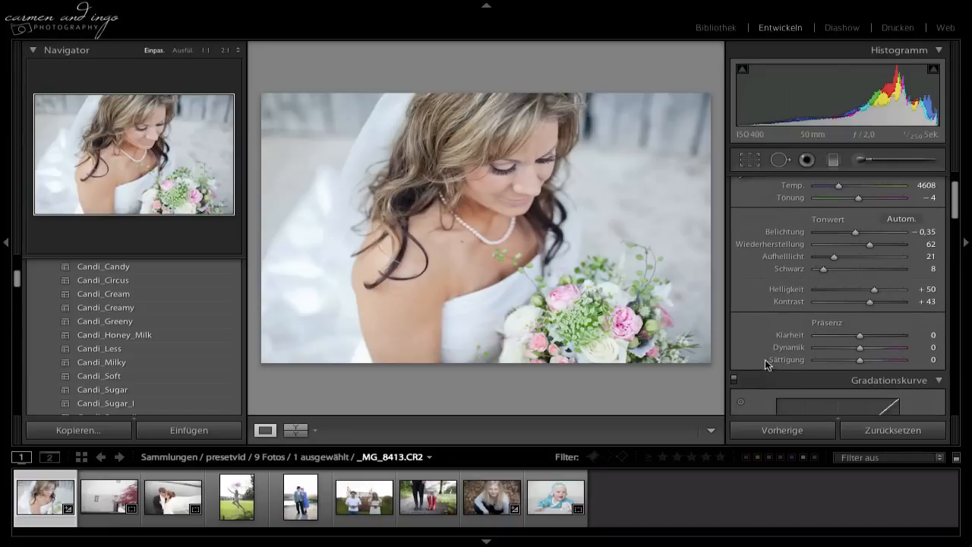
pyautogui.moveTo(860, 347); pyautogui.dragTo(871, 348)
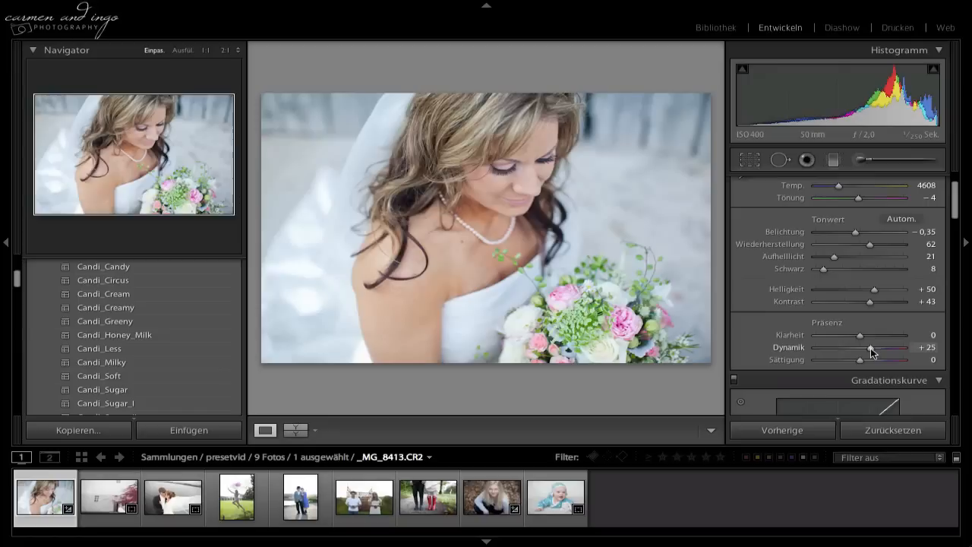
pyautogui.doubleClick(782, 348)
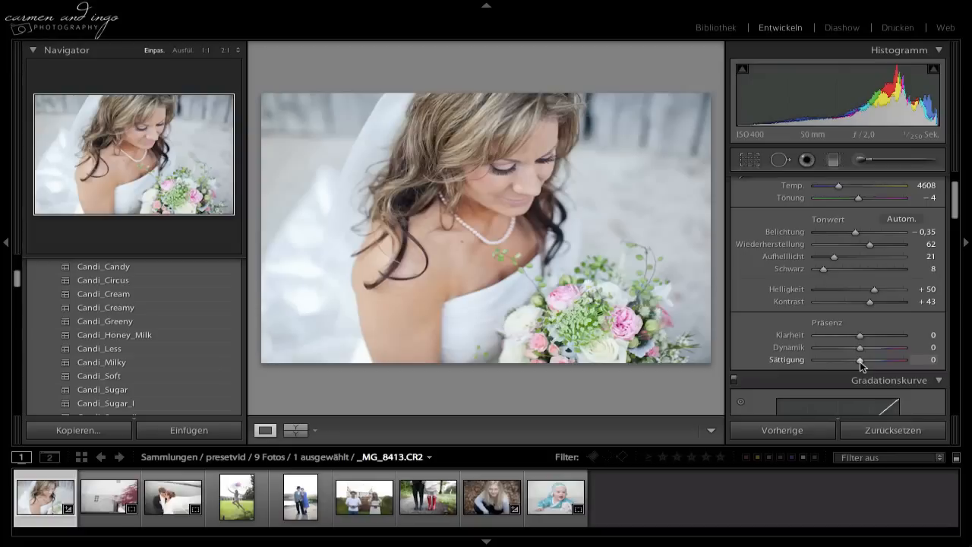
pyautogui.moveTo(857, 361); pyautogui.dragTo(850, 361)
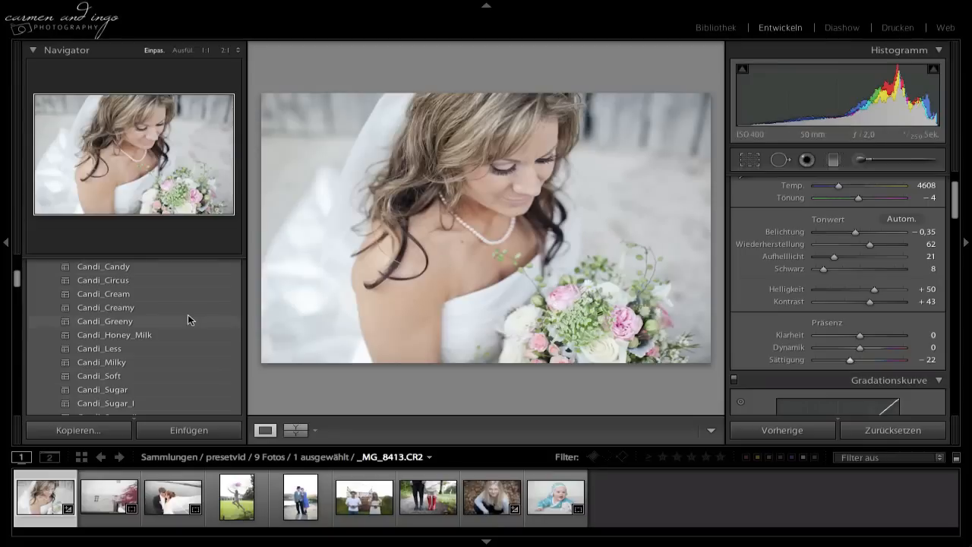
# Step: Apply the Candi_B&W_Milky preset to the bride photo and lower Belichtung to −0,70
pyautogui.scroll(5, 179, 314)
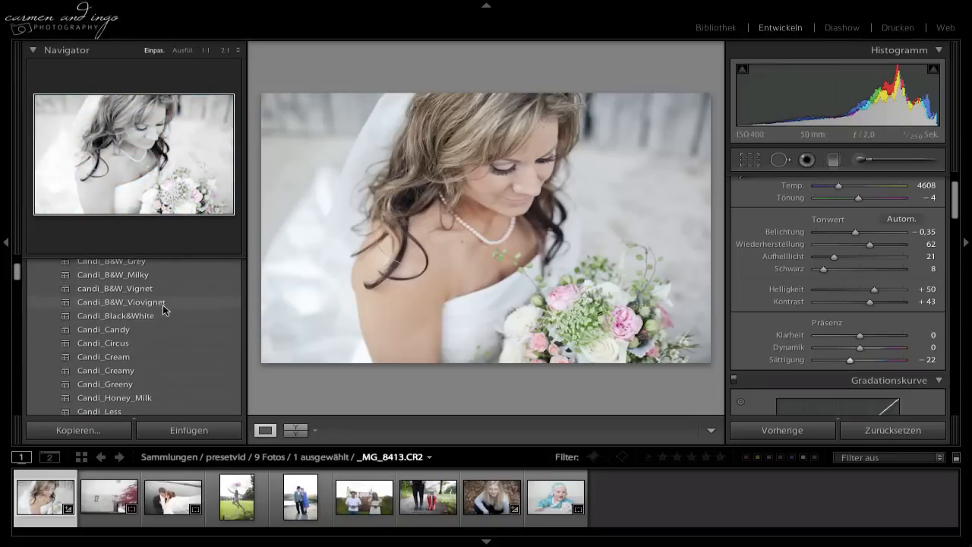
pyautogui.click(156, 279)
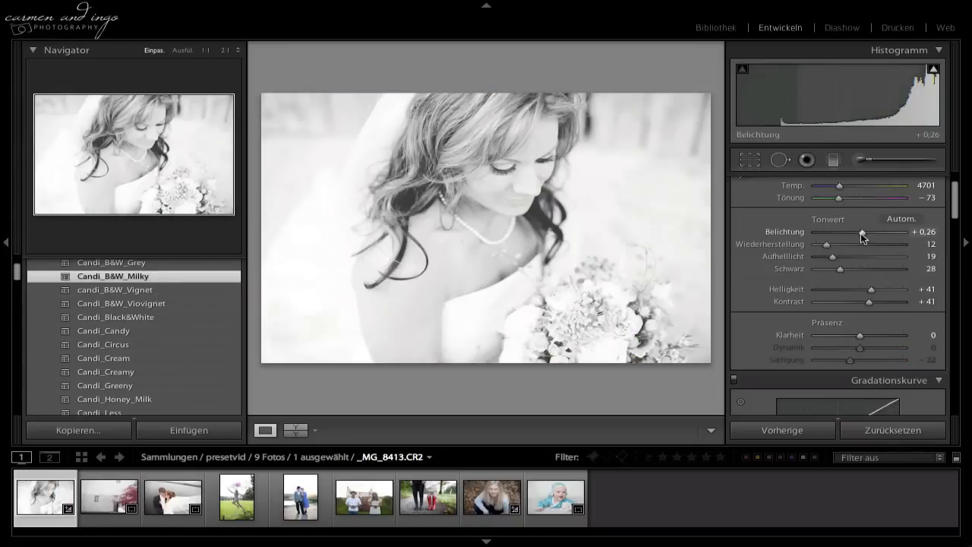
pyautogui.moveTo(853, 232); pyautogui.dragTo(849, 232)
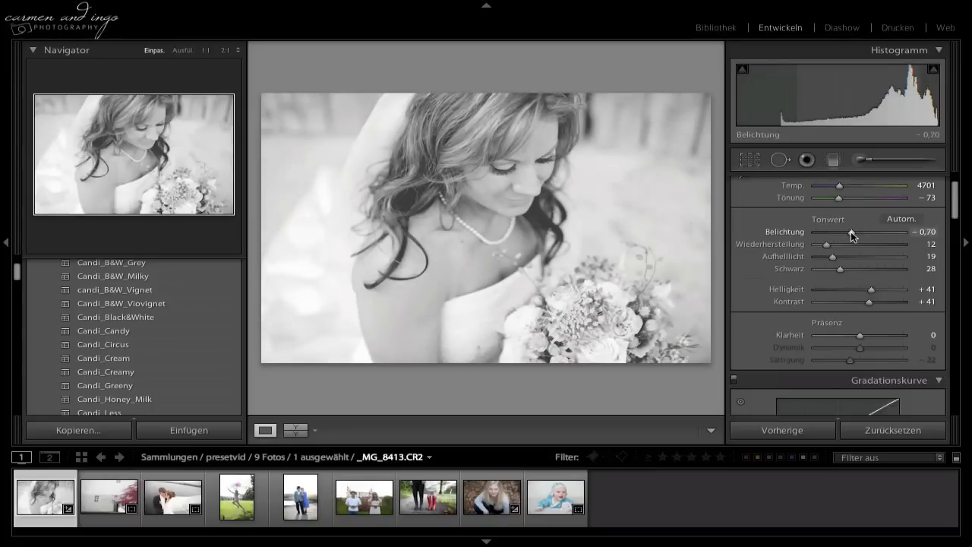
# Step: Try the Candi_B&W_Chocolate preset and the Candi_Creamy preset on the bride photo
pyautogui.scroll(3, 157, 314)
pyautogui.click(156, 312)
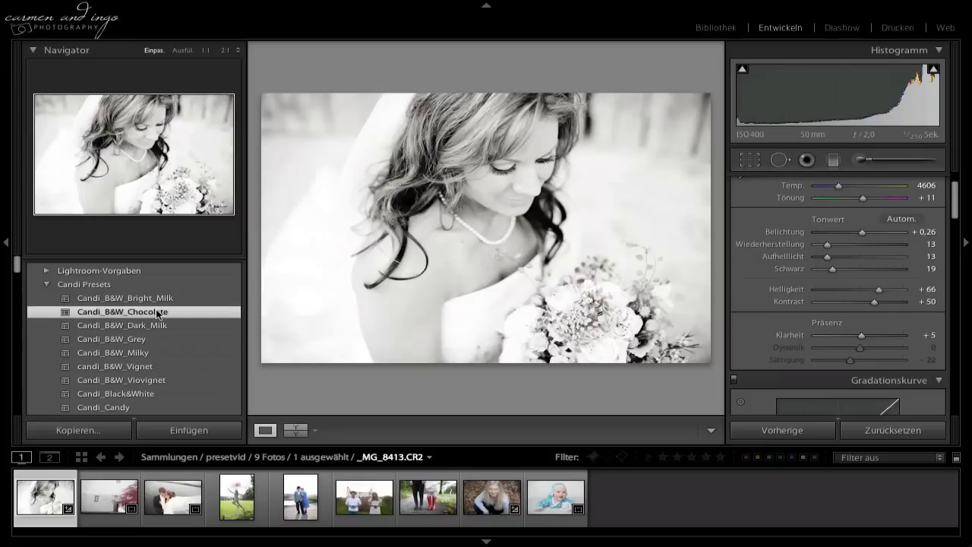
pyautogui.scroll(-2, 158, 323)
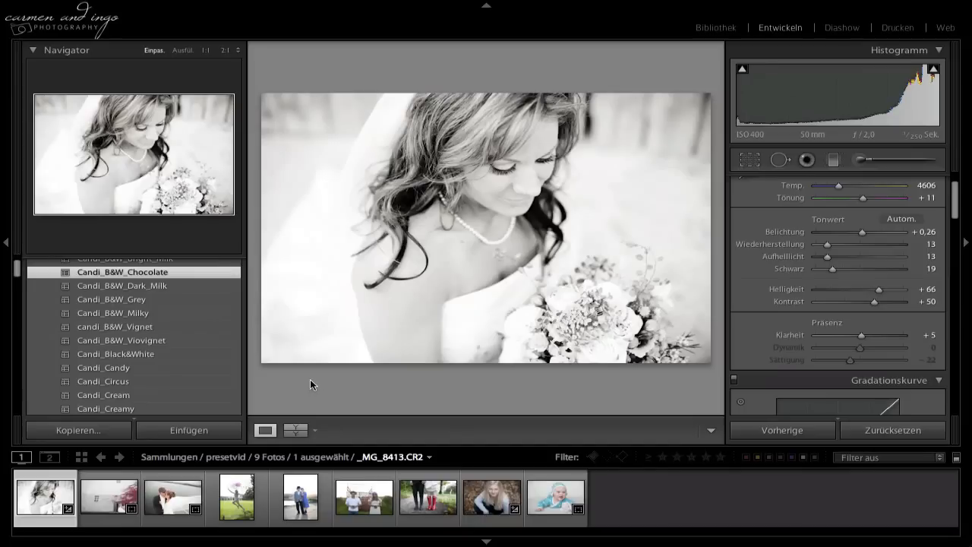
pyautogui.scroll(-2, 163, 369)
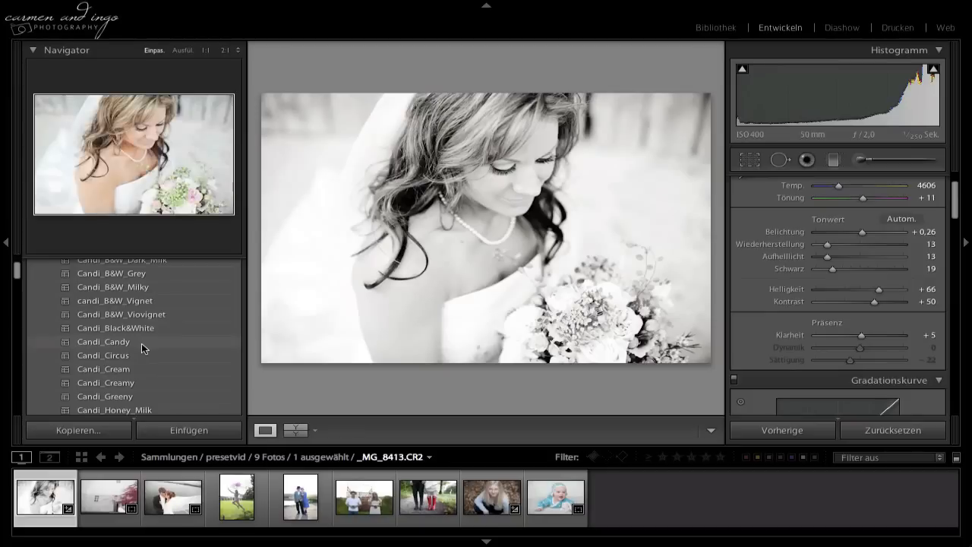
pyautogui.scroll(-2, 143, 348)
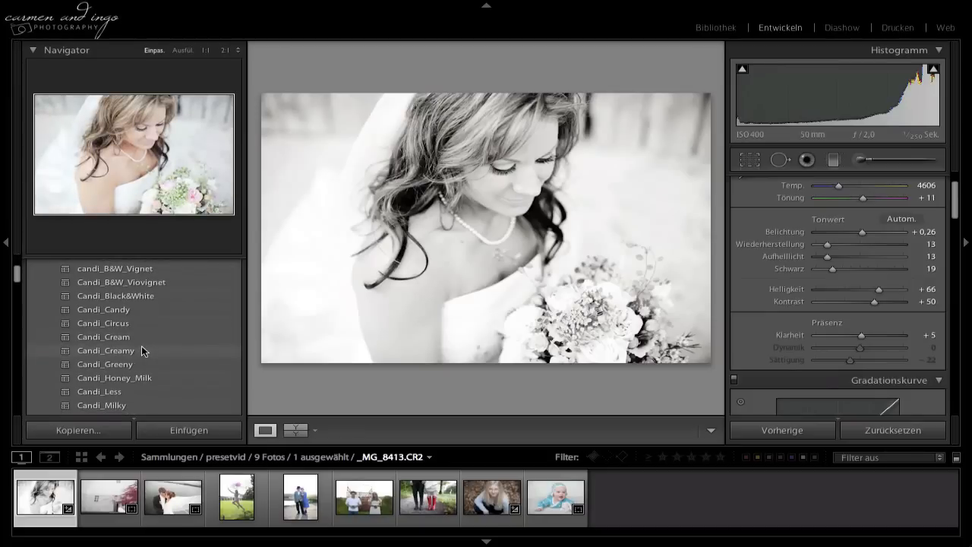
pyautogui.click(131, 351)
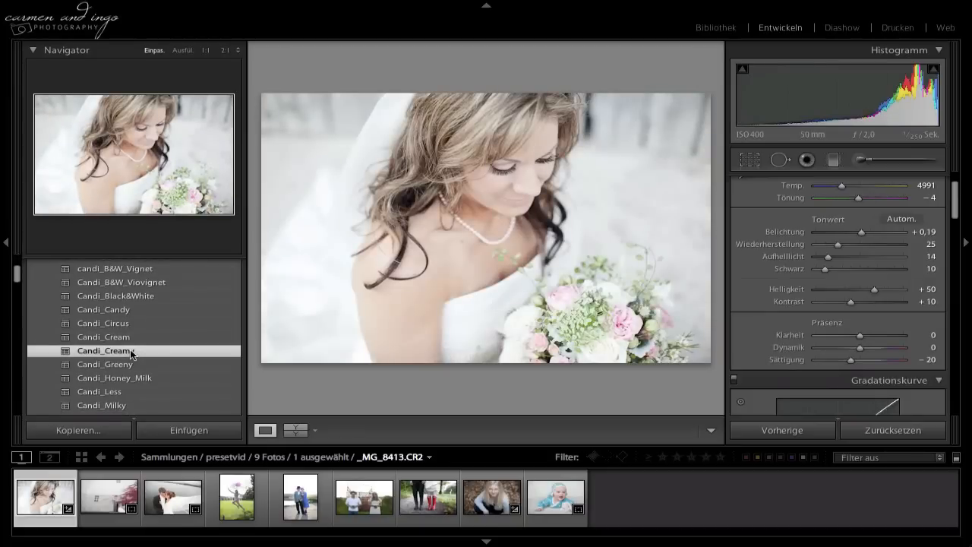
# Step: Apply the Candi_Greeny preset to the bride photo and open the next photo, _MG_8279.CR2
pyautogui.click(132, 366)
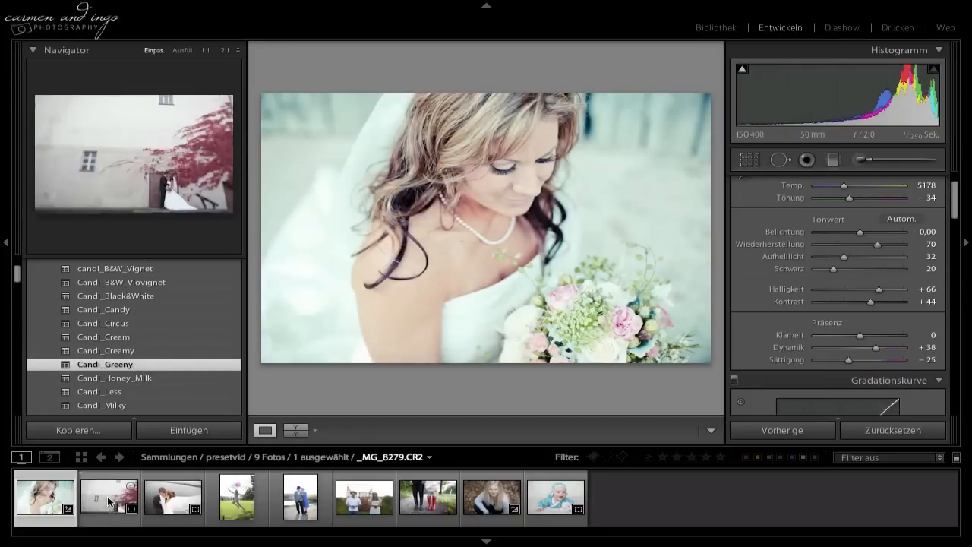
pyautogui.click(110, 500)
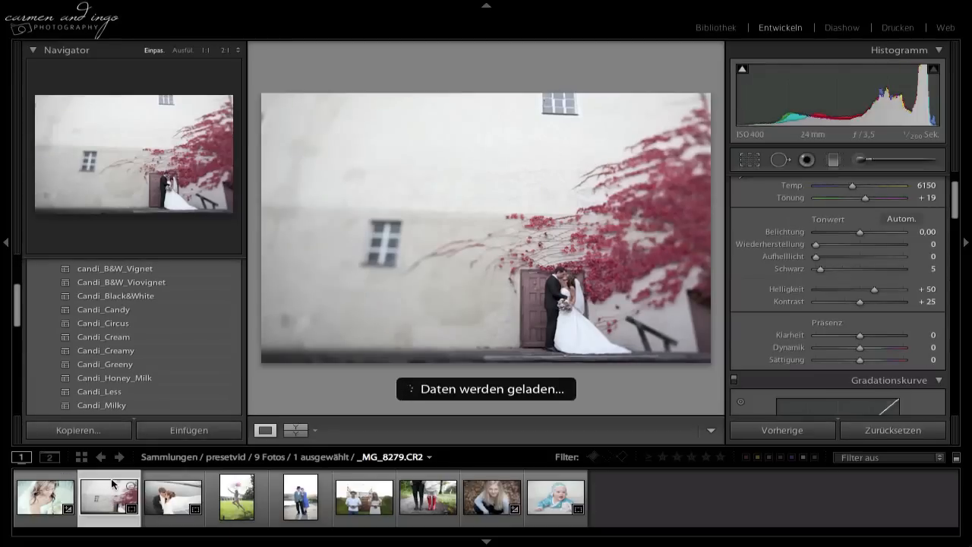
# Step: Apply the Candi_Cream preset to _MG_8279.CR2 and set Schwarz to 10, Kontrast to +37 and Temp. to 5151
pyautogui.click(135, 337)
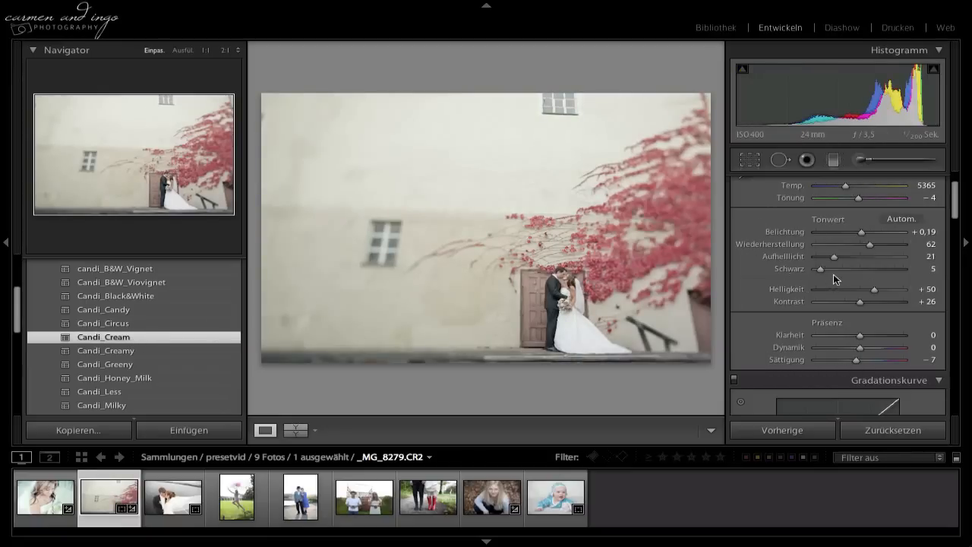
pyautogui.moveTo(821, 268); pyautogui.dragTo(825, 269)
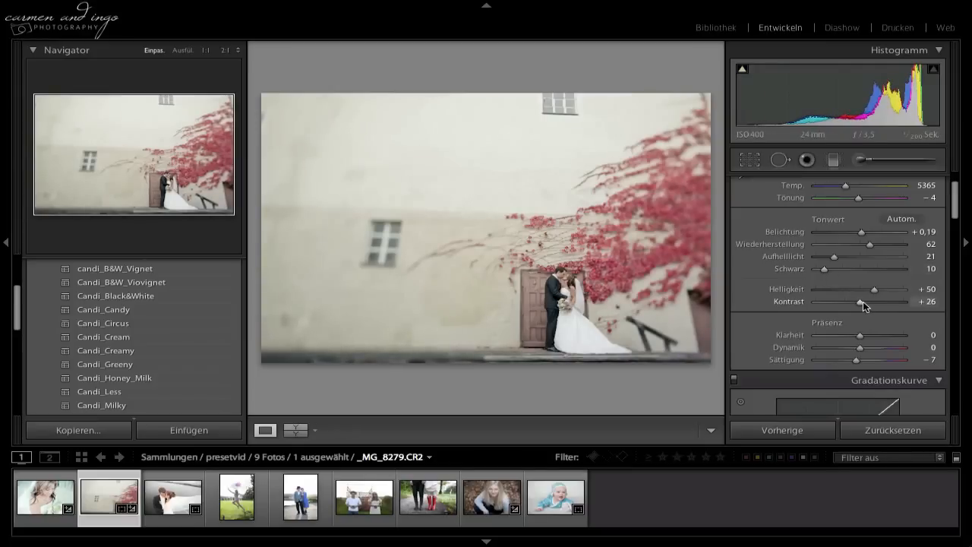
pyautogui.moveTo(863, 305); pyautogui.dragTo(869, 305)
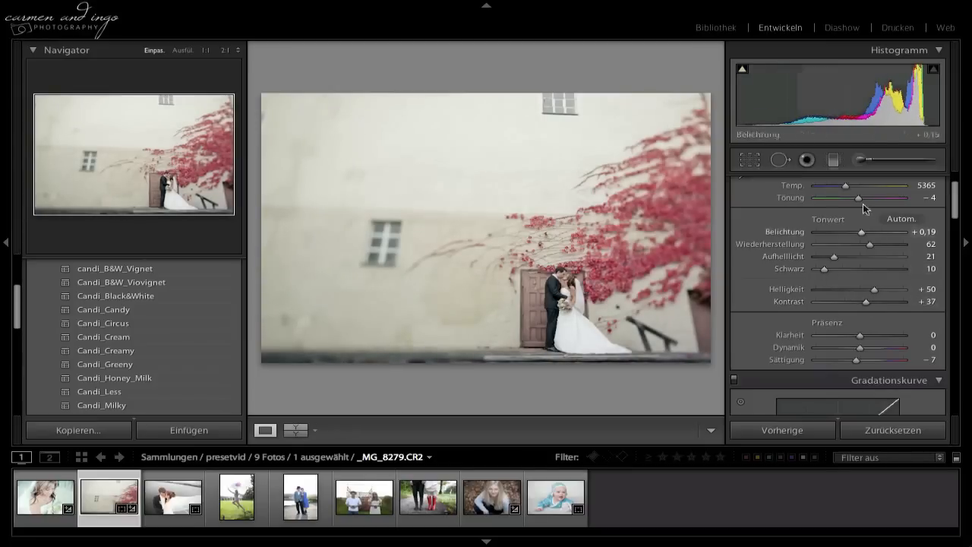
pyautogui.moveTo(845, 186); pyautogui.dragTo(843, 185)
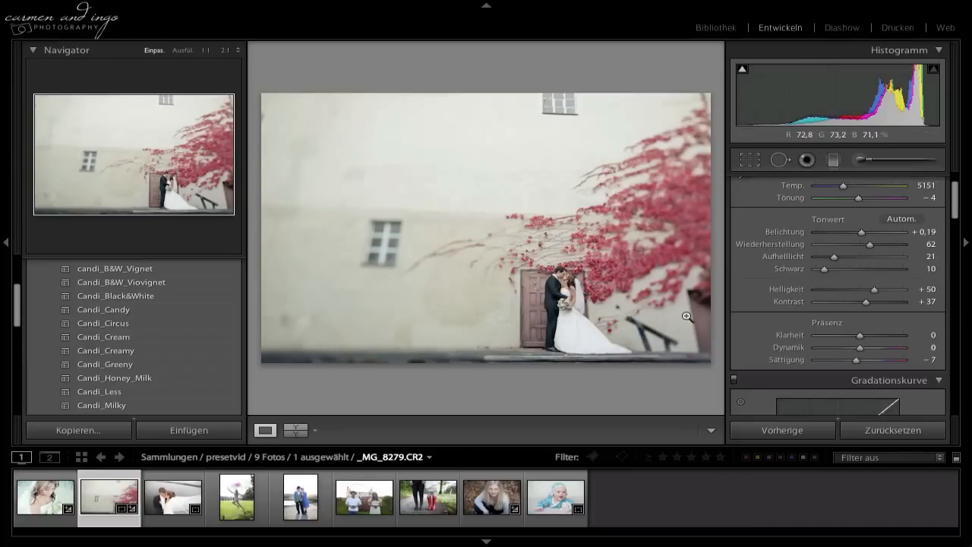
# Step: Open IMG_2354.CR2 and heal the small spot in the water beside the groom with Bereichsbearbeitung in Repar. mode, Größe 76
pyautogui.click(174, 505)
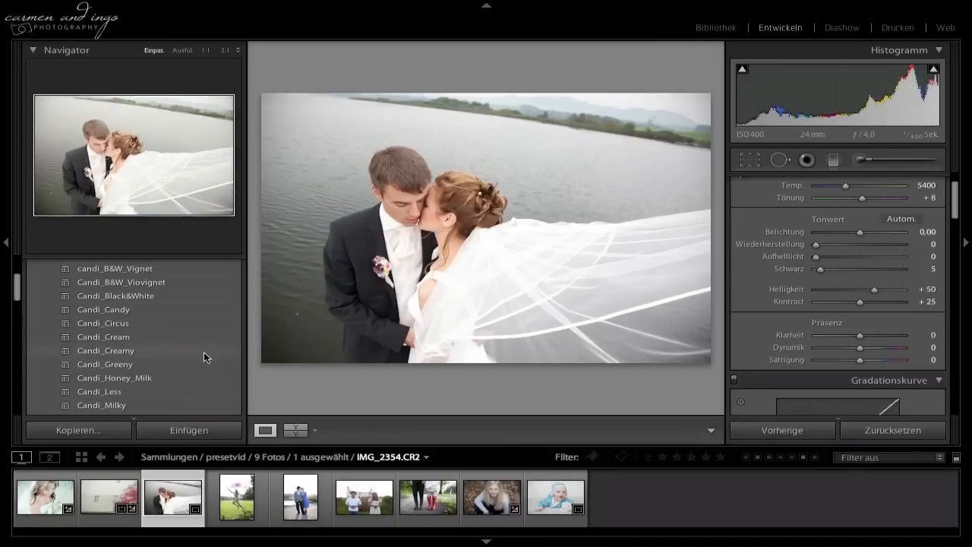
pyautogui.click(779, 168)
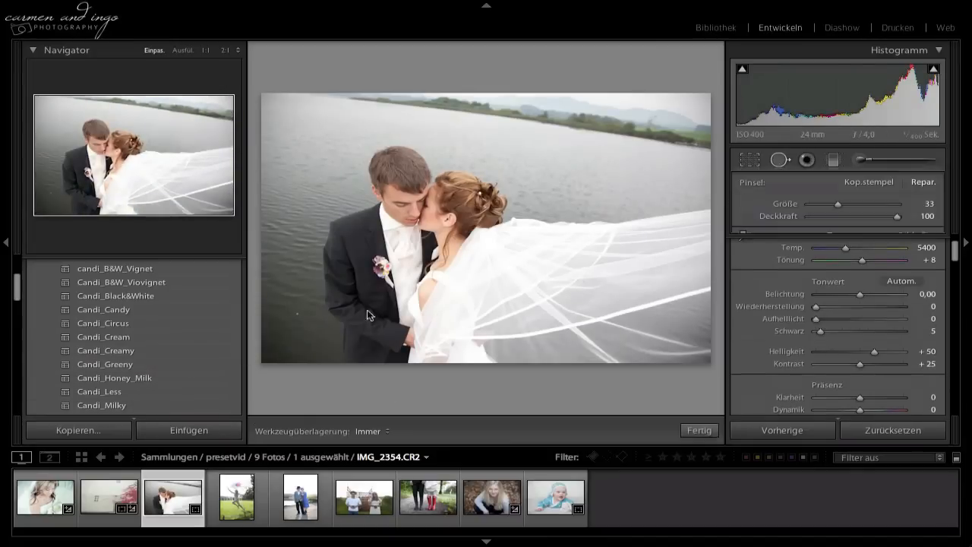
pyautogui.click(297, 314)
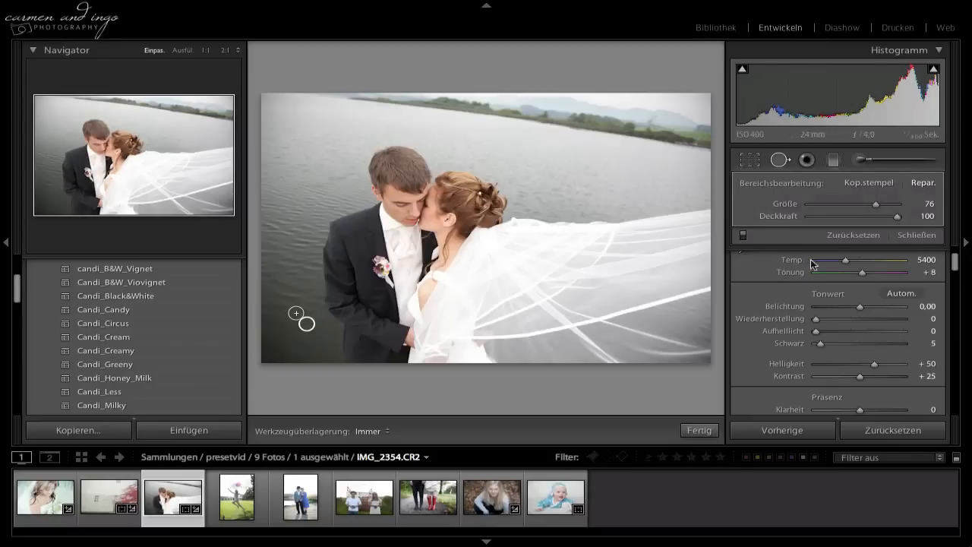
pyautogui.press('q')
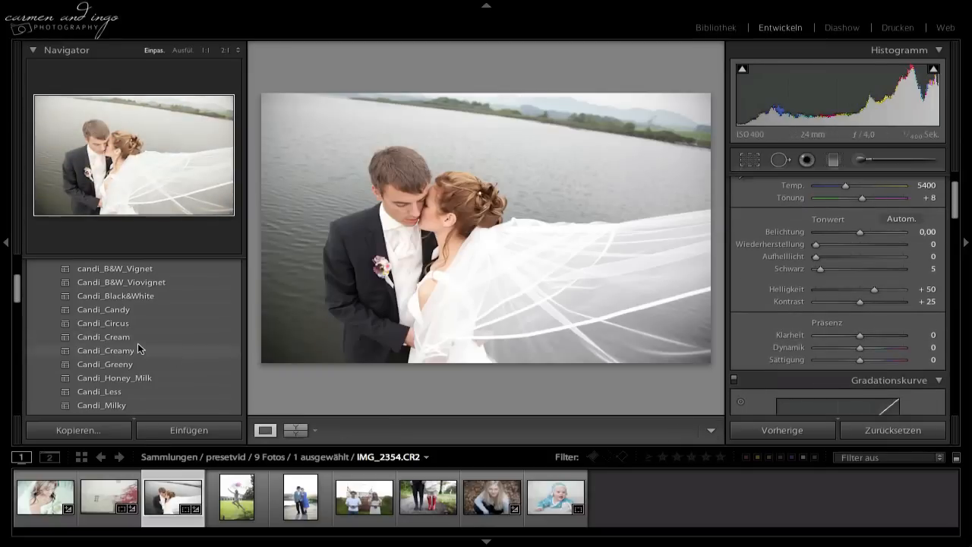
# Step: Apply the Candi_Greeny preset to the kissing couple's photo and set Temp. to 5582
pyautogui.click(130, 365)
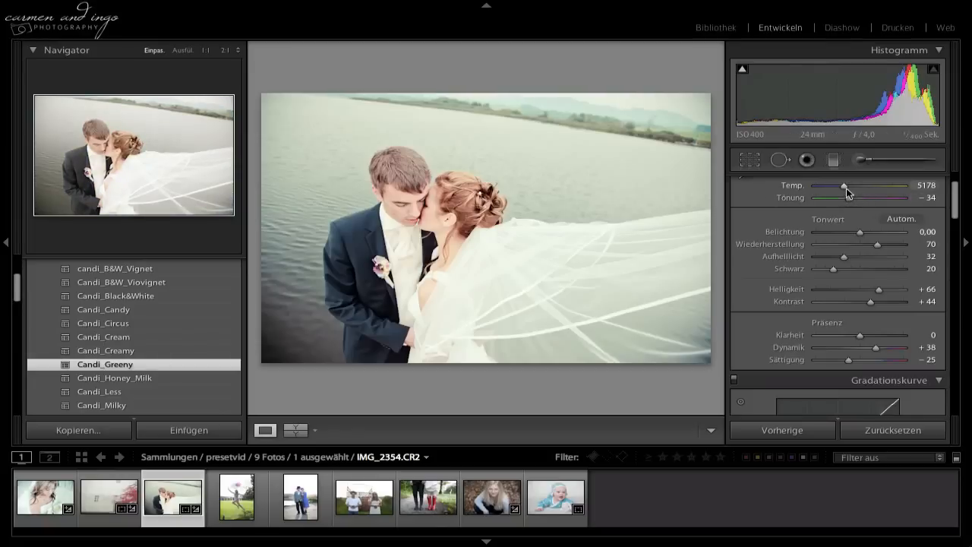
pyautogui.moveTo(844, 188); pyautogui.dragTo(846, 187)
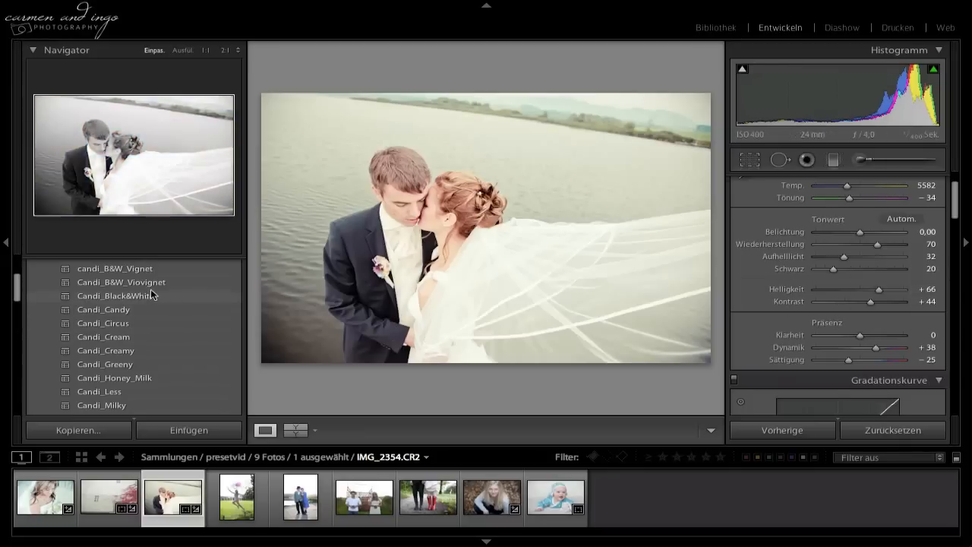
pyautogui.scroll(2, 150, 304)
pyautogui.scroll(1, 146, 313)
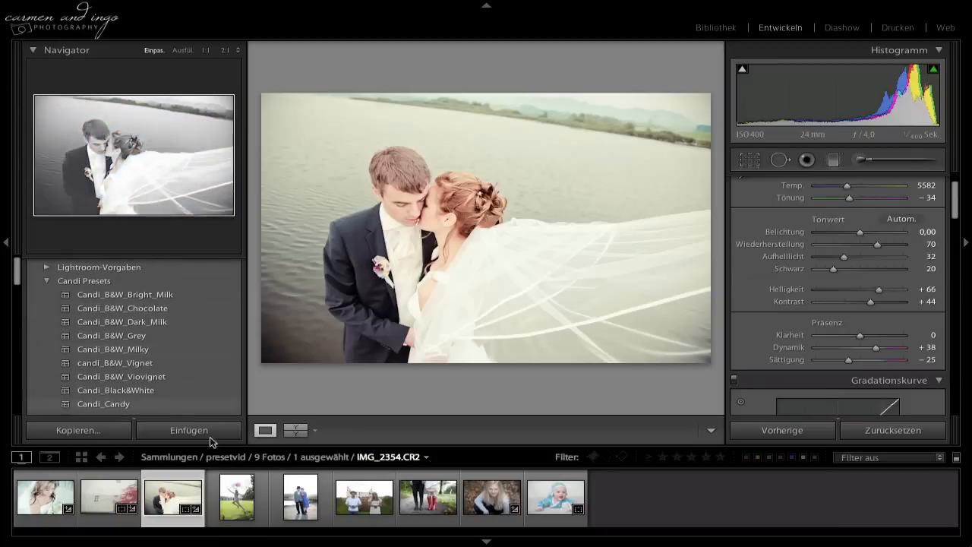
# Step: Open IMG_1455.CR2, the jumping woman with balloons, and apply the Candi_Circus preset
pyautogui.click(231, 500)
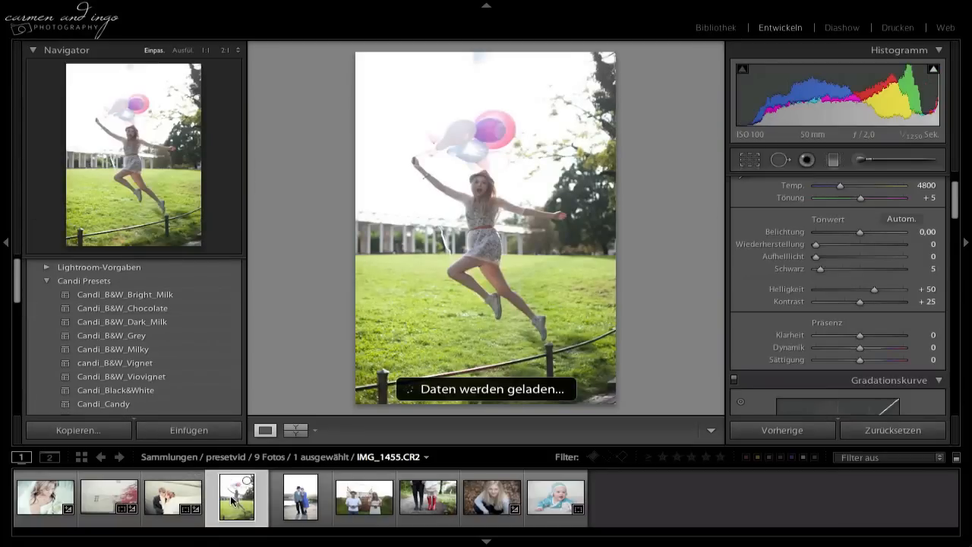
pyautogui.scroll(-3, 165, 374)
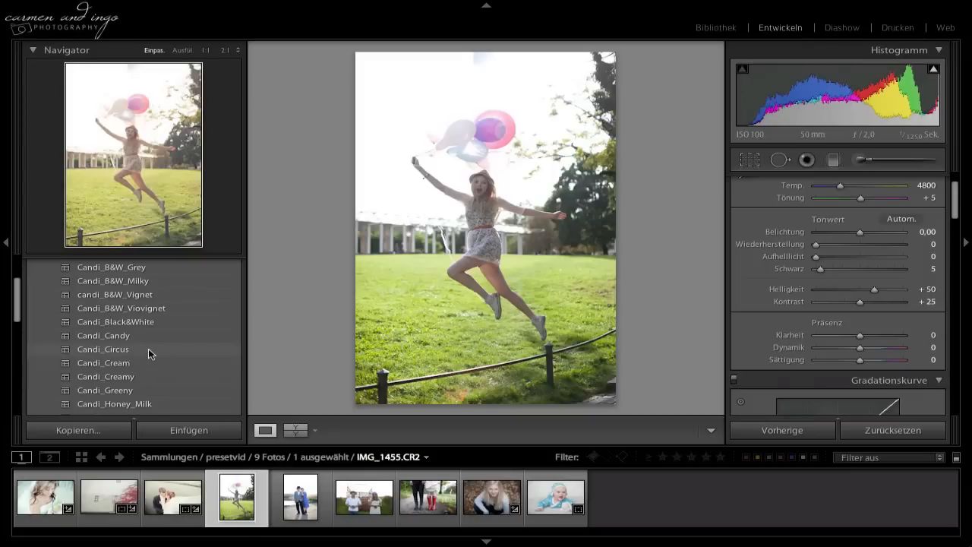
pyautogui.click(148, 350)
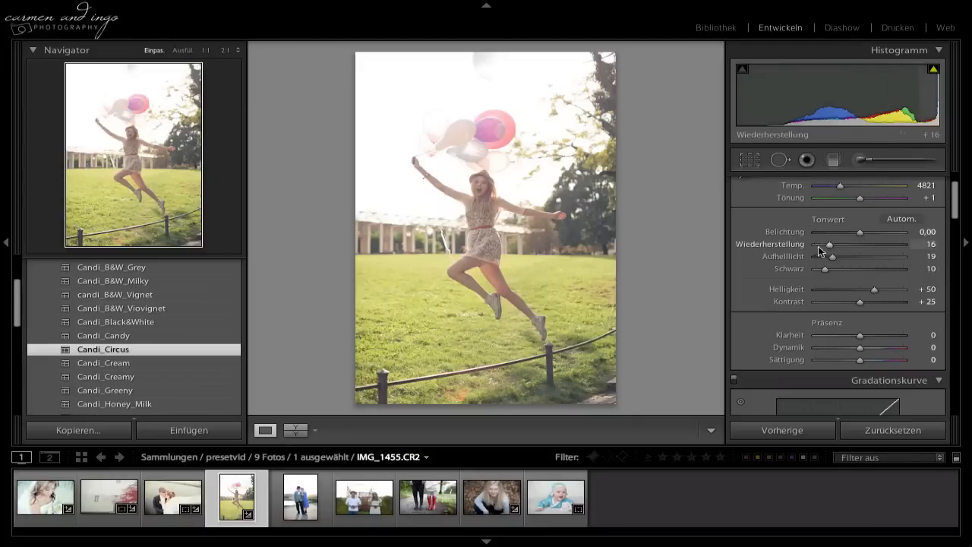
pyautogui.scroll(1, 754, 232)
pyautogui.scroll(3, 754, 227)
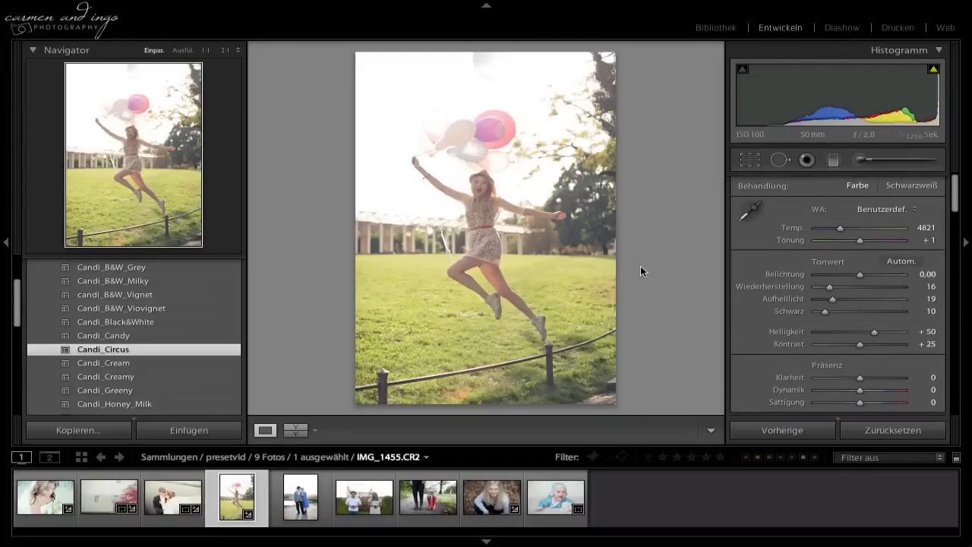
# Step: Open _MG_1983.CR2, preview several Candi presets on it, and apply Candi_Greeny
pyautogui.click(300, 497)
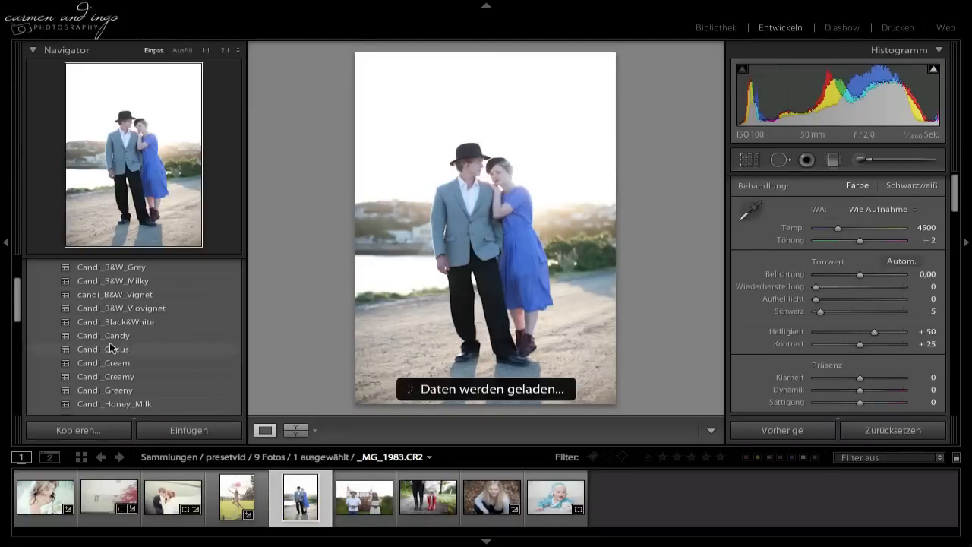
pyautogui.scroll(3, 154, 318)
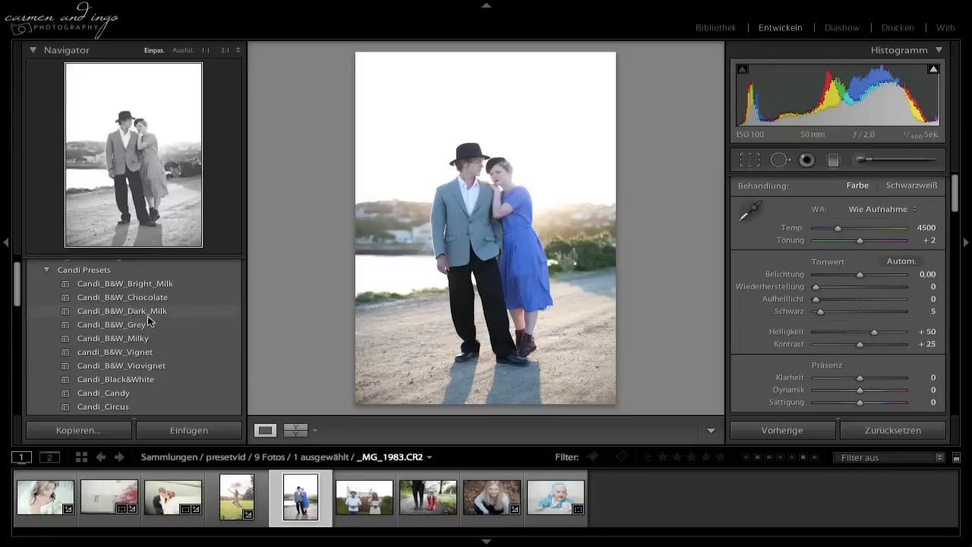
pyautogui.scroll(-2, 148, 319)
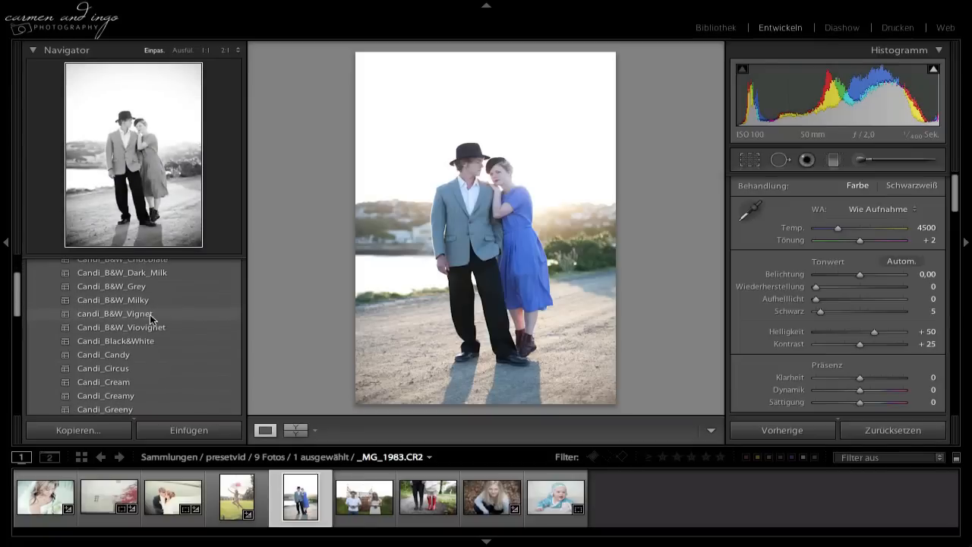
pyautogui.scroll(-2, 150, 314)
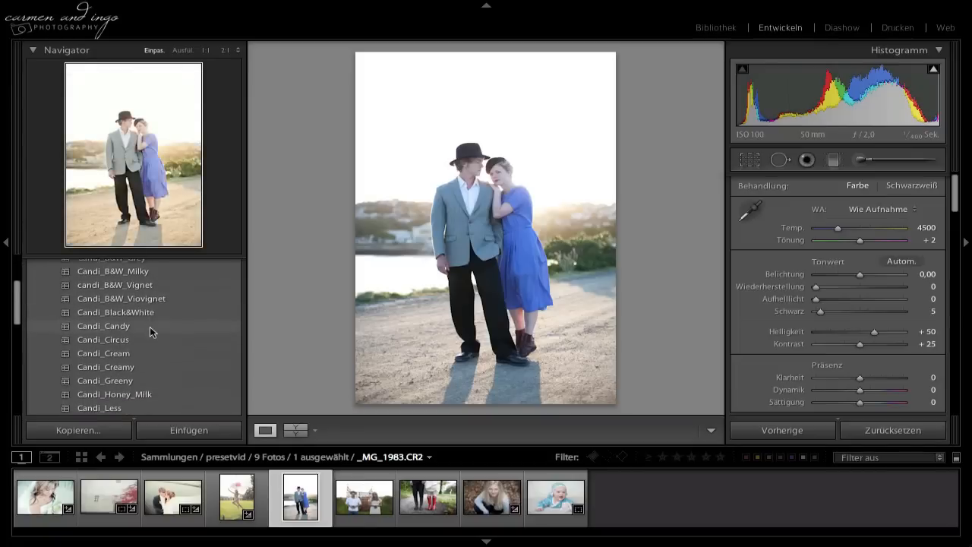
pyautogui.scroll(-3, 150, 327)
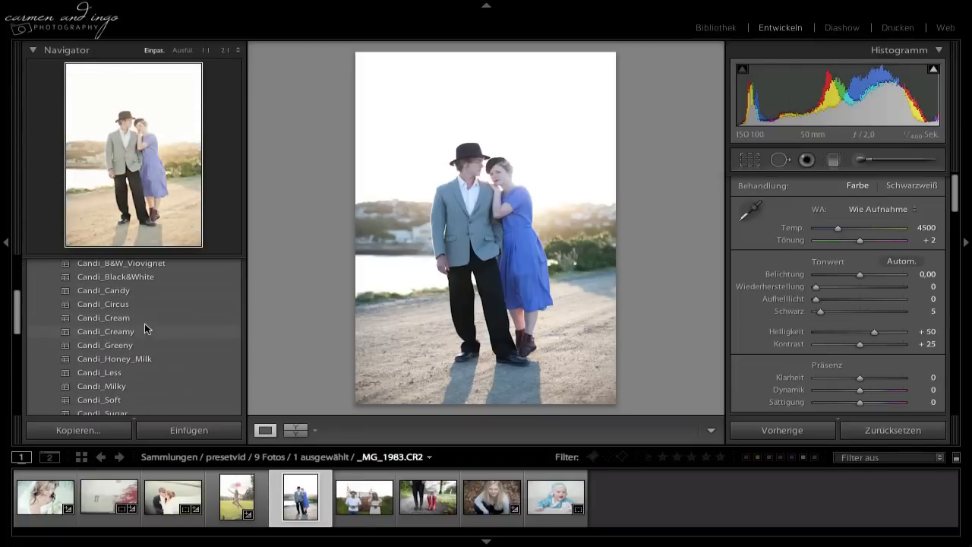
pyautogui.scroll(-2, 142, 343)
pyautogui.click(146, 325)
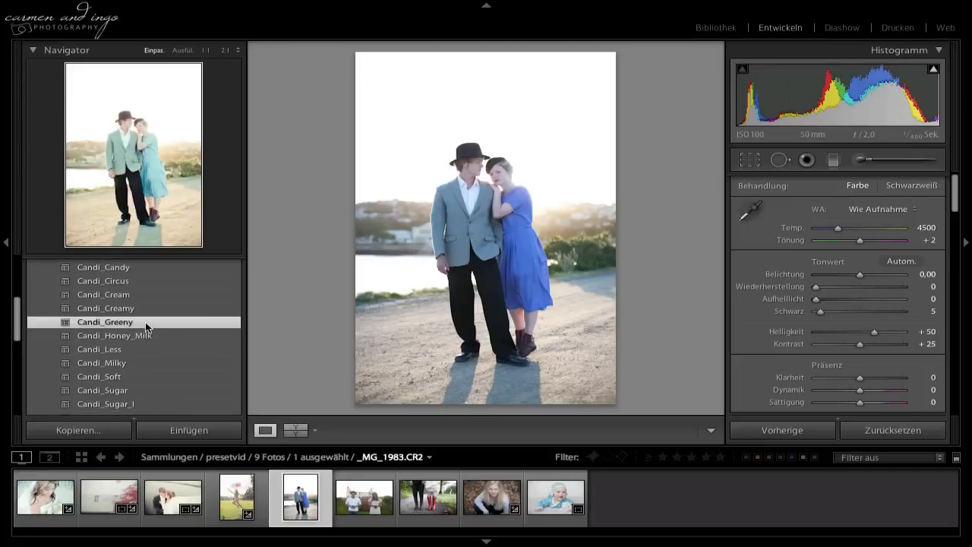
# Step: Try the Candi_Sugar preset on the photo of the couple with hats, and replace it with Candi_Vintage
pyautogui.scroll(-3, 147, 327)
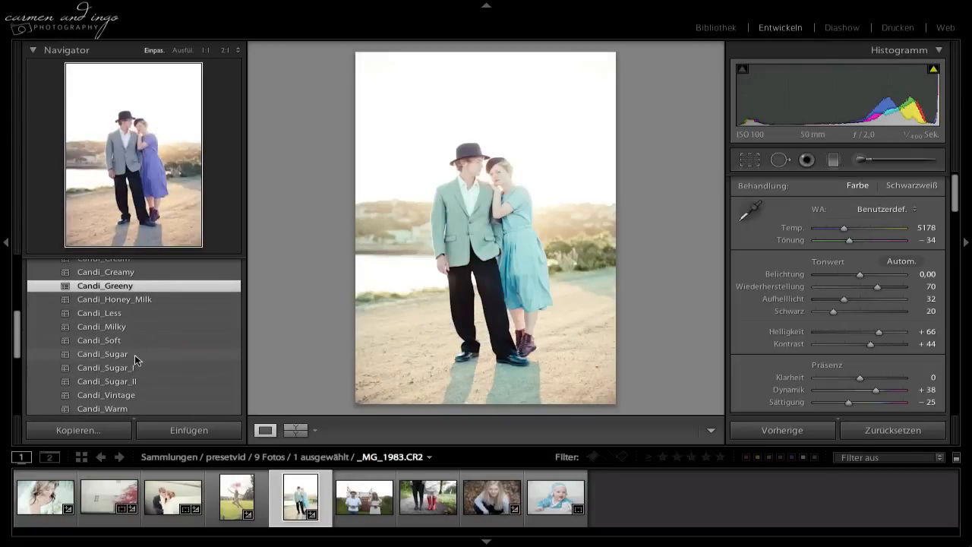
pyautogui.click(134, 356)
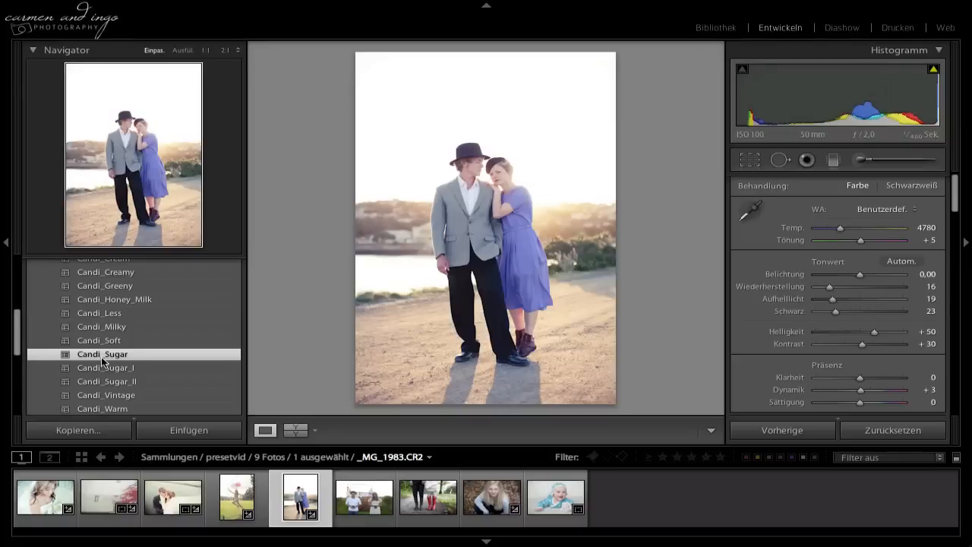
pyautogui.scroll(-1, 113, 357)
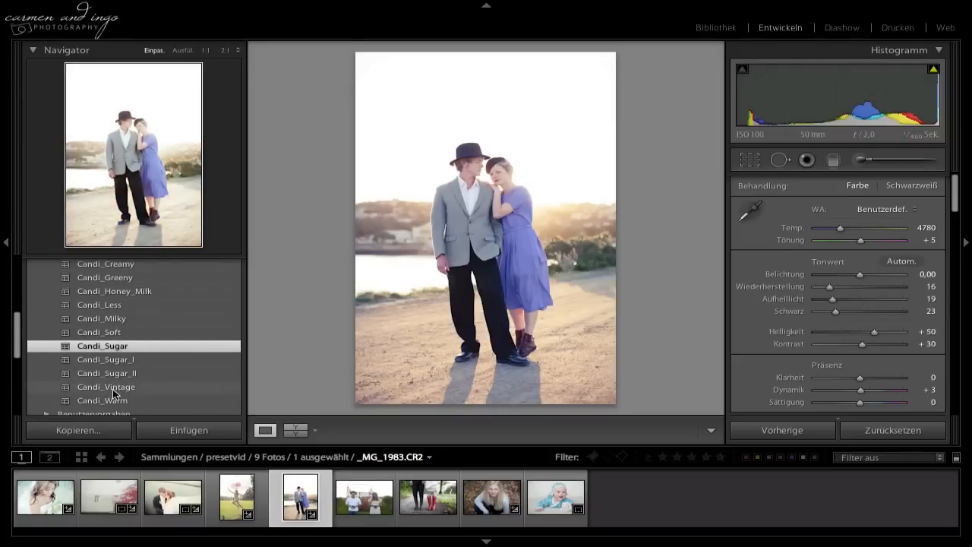
pyautogui.click(112, 389)
pyautogui.scroll(3, 131, 360)
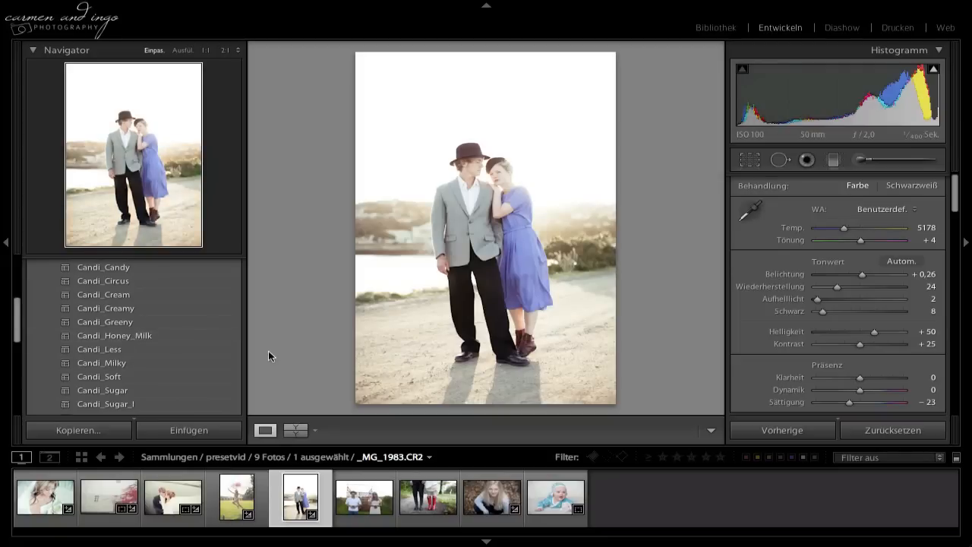
pyautogui.scroll(-3, 175, 352)
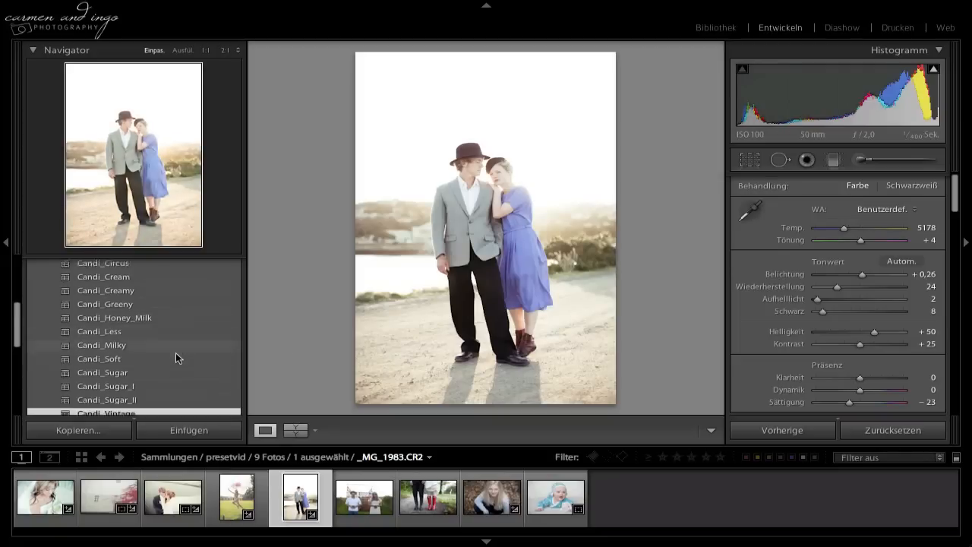
# Step: Open IMG_5329.CR2, apply the Candi_Vintage preset, and raise Belichtung to +0,60
pyautogui.click(367, 498)
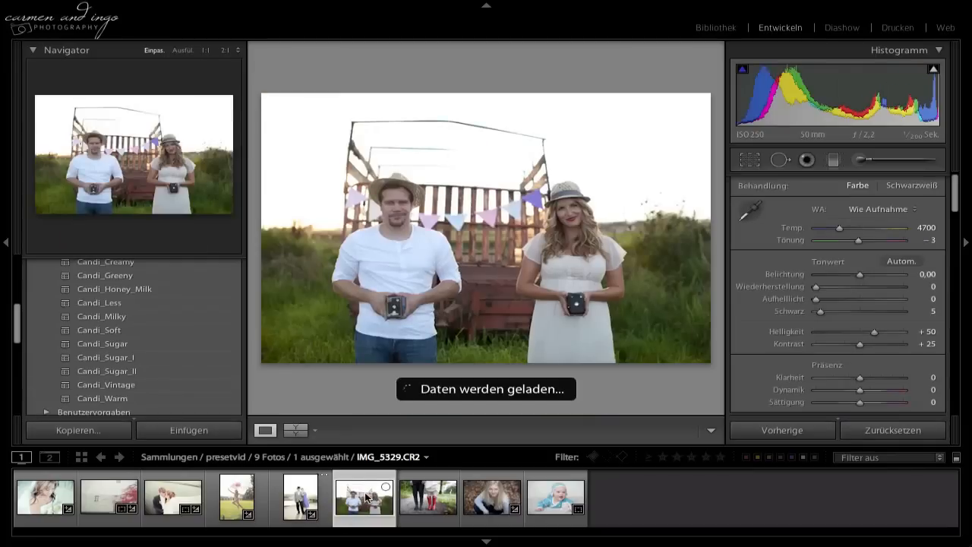
pyautogui.click(141, 386)
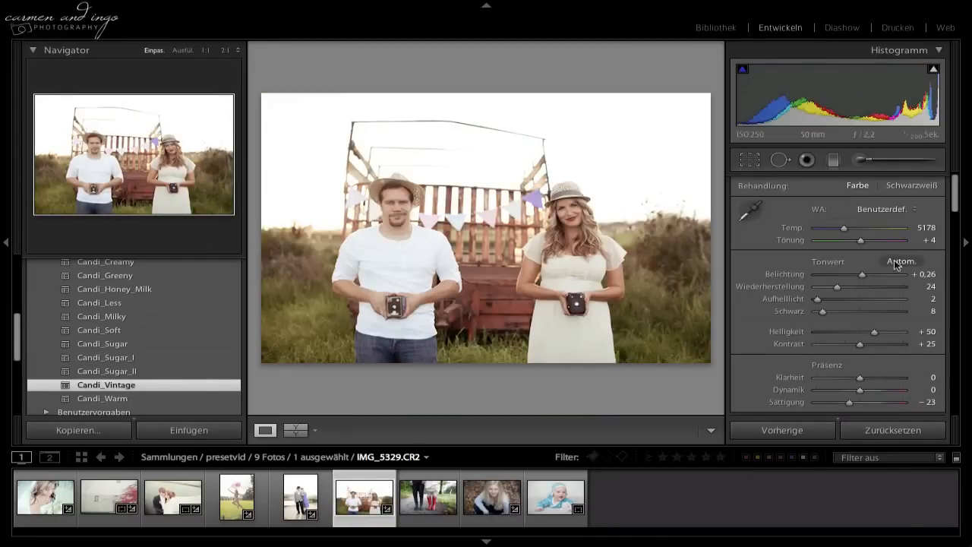
pyautogui.moveTo(861, 276); pyautogui.dragTo(865, 276)
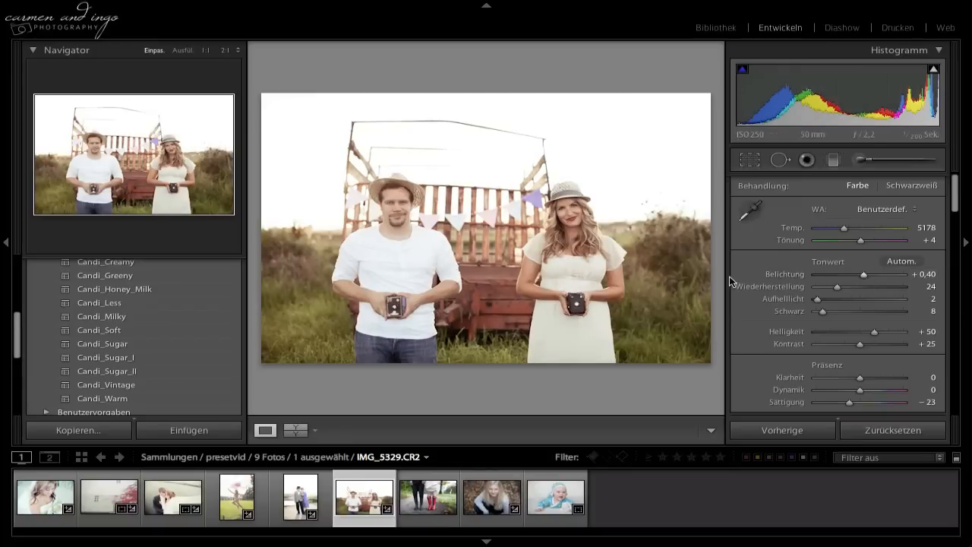
pyautogui.moveTo(863, 277); pyautogui.dragTo(867, 278)
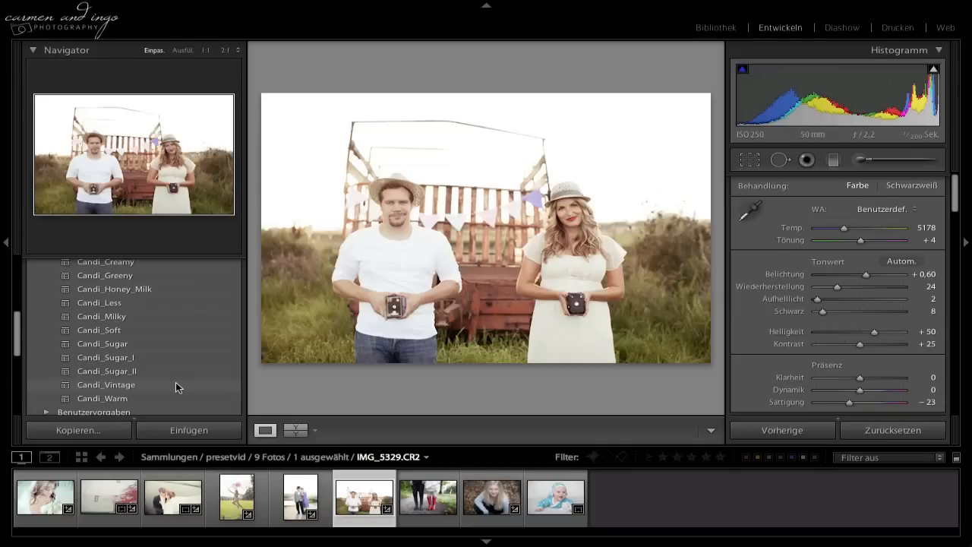
# Step: Browse the other Candi presets for IMG_5329.CR2 and examine its colour, Teiltonung, Schärfen and Rauschreduzierung settings
pyautogui.scroll(5, 176, 376)
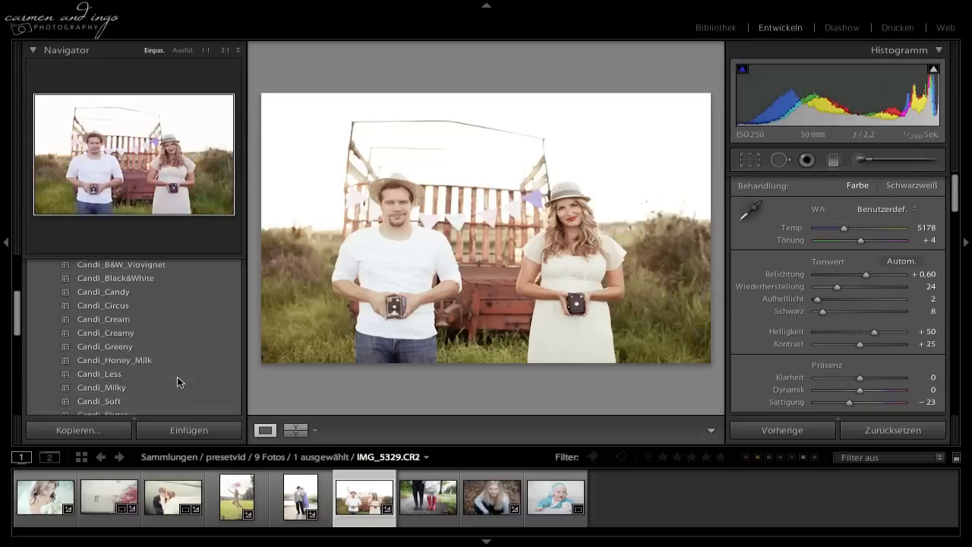
pyautogui.scroll(-3, 174, 361)
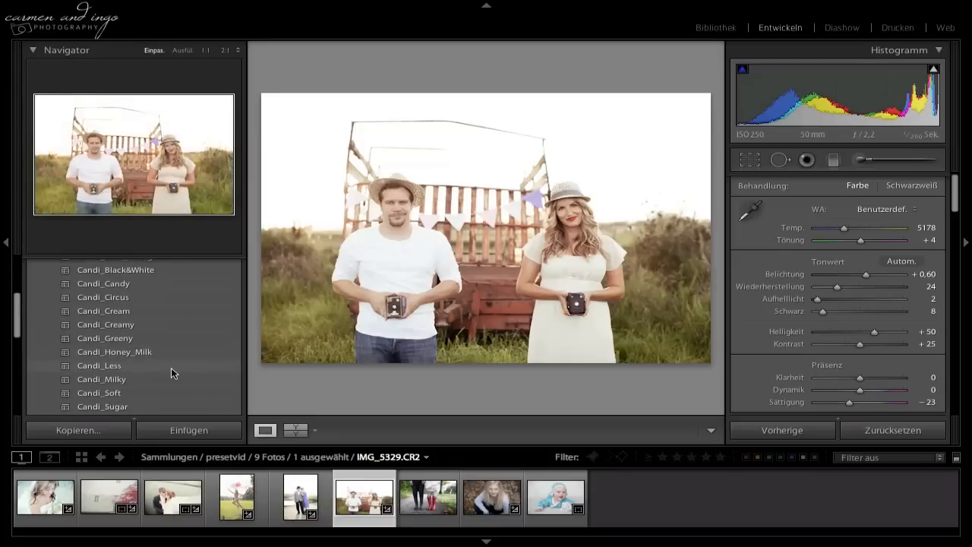
pyautogui.scroll(-2, 170, 376)
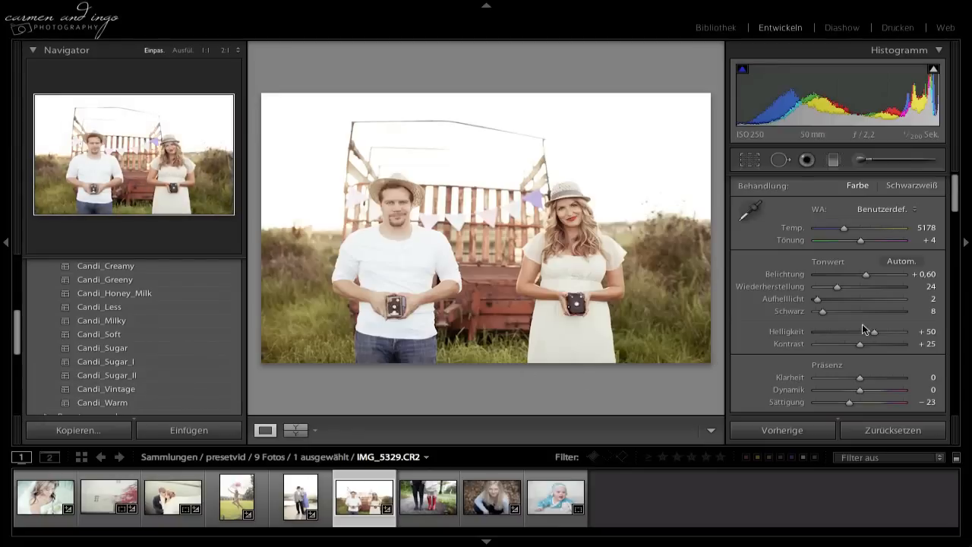
pyautogui.scroll(-10, 855, 331)
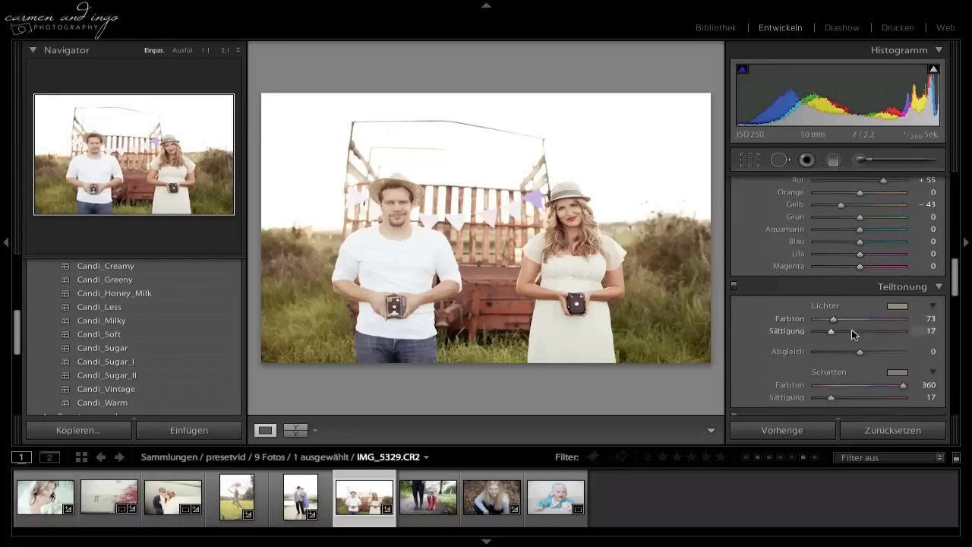
pyautogui.scroll(-5, 852, 331)
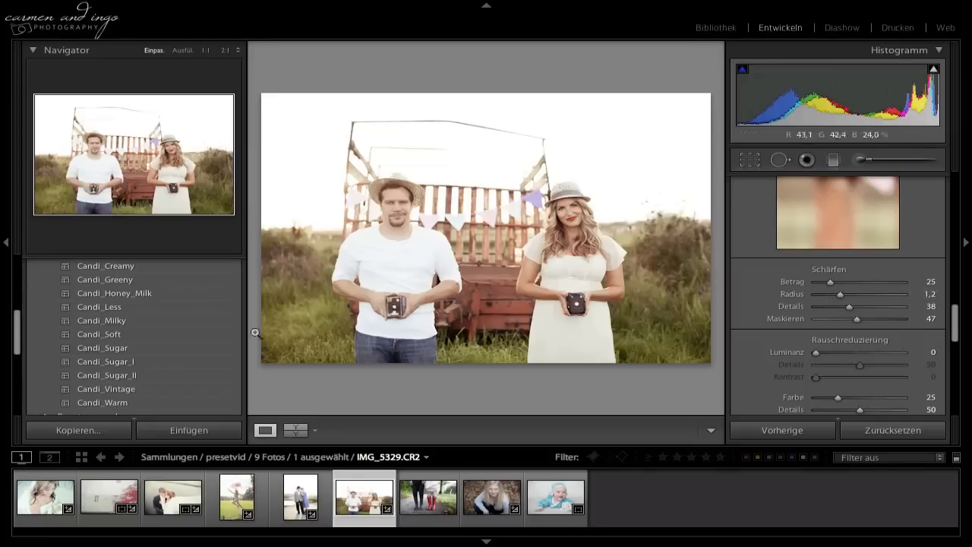
# Step: Reset the Schärfen settings and look up the option for updating the Candi_Vintage preset with the current settings
pyautogui.doubleClick(833, 272)
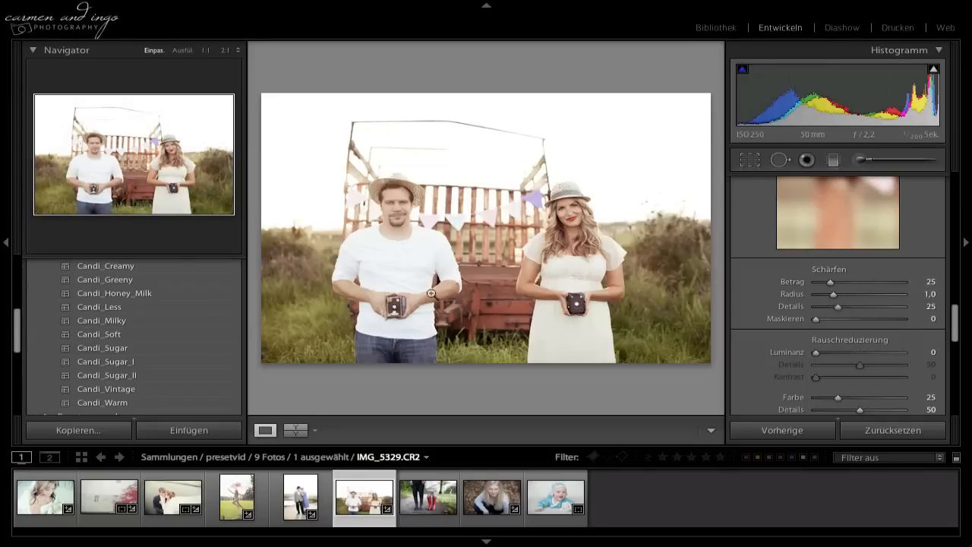
pyautogui.rightClick(120, 388)
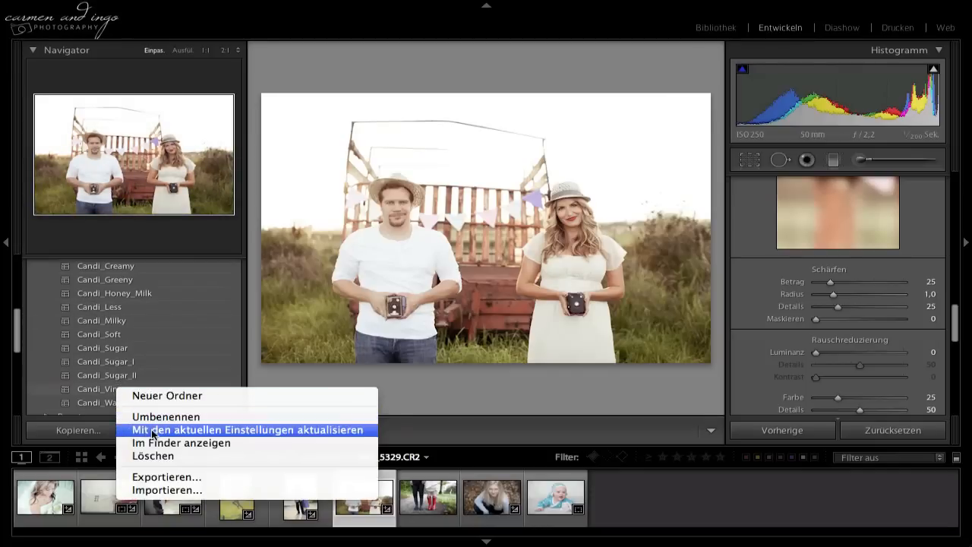
pyautogui.click(502, 383)
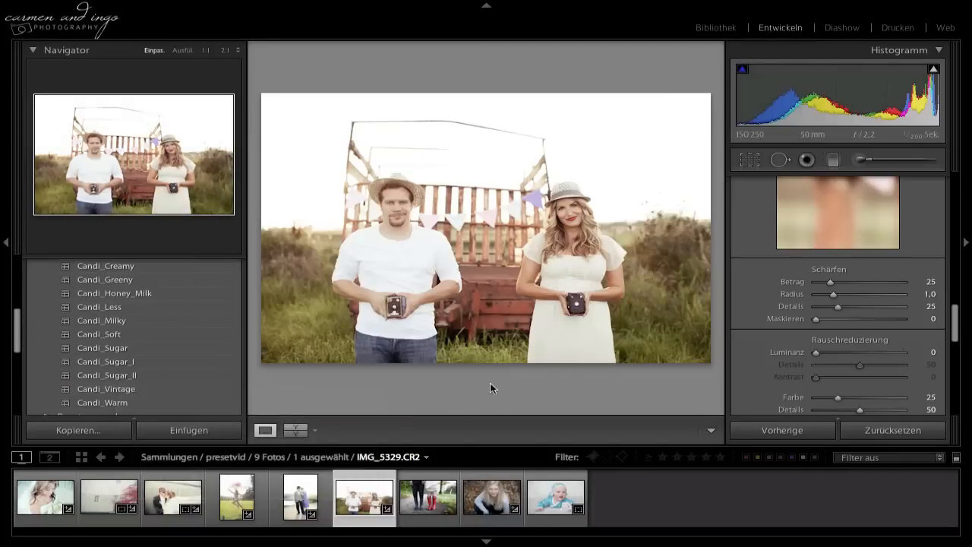
# Step: Set Schärfen for IMG_5329.CR2 to Betrag 38, Radius 1,3, Details 39 and Maskieren 50
pyautogui.moveTo(830, 282); pyautogui.dragTo(838, 282)
pyautogui.click(844, 295)
pyautogui.click(849, 306)
pyautogui.click(859, 320)
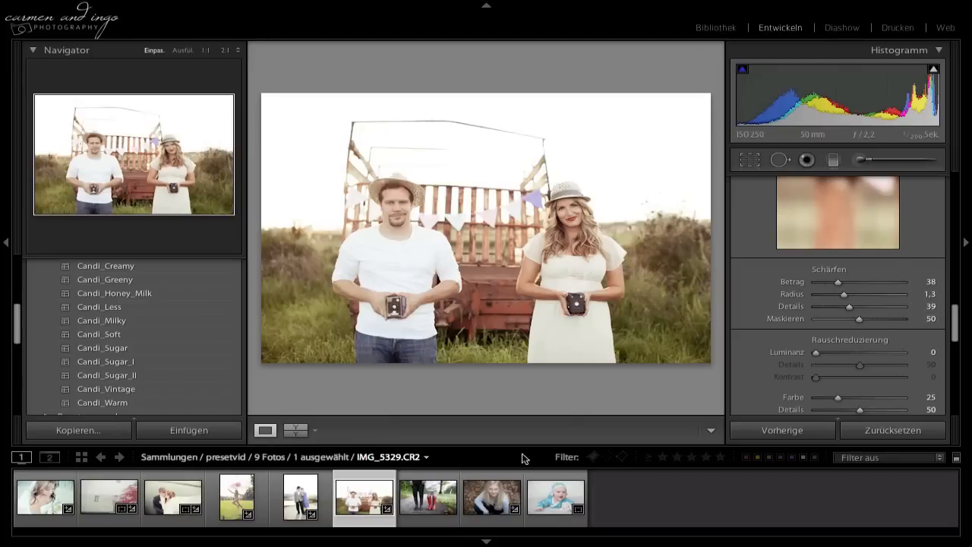
# Step: Apply the Candi_Sugar preset to _MG_6122.CR2 and set its Temp. to 5037 and Tönung to −4
pyautogui.click(429, 501)
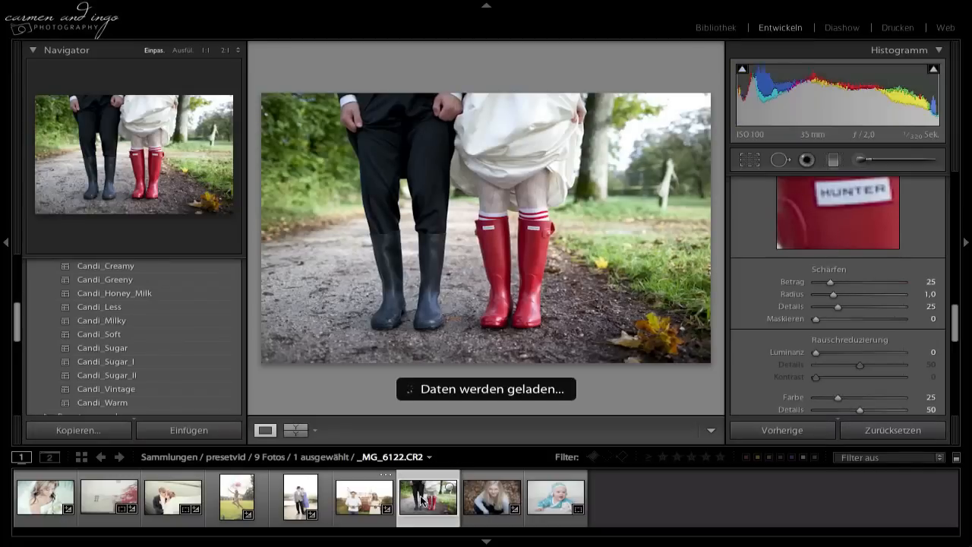
pyautogui.click(124, 348)
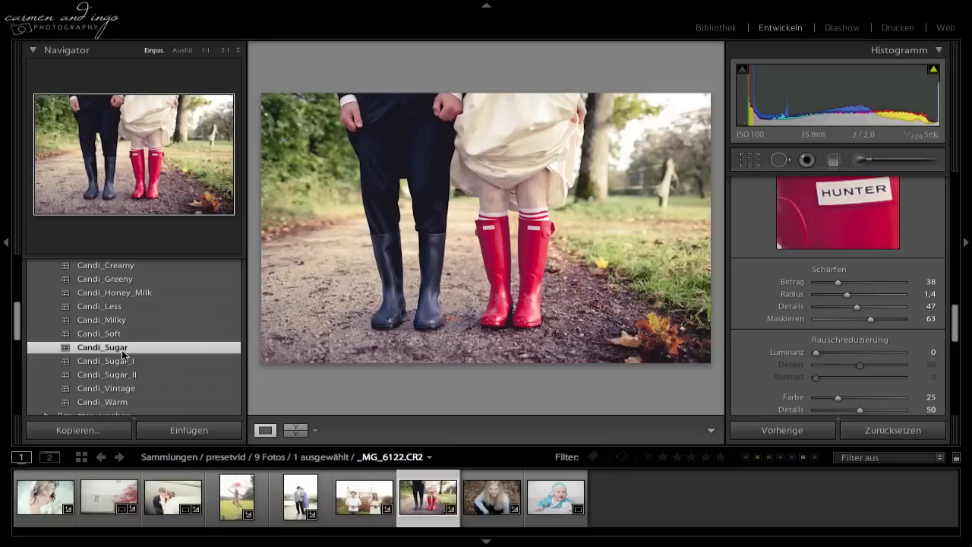
pyautogui.scroll(10, 855, 276)
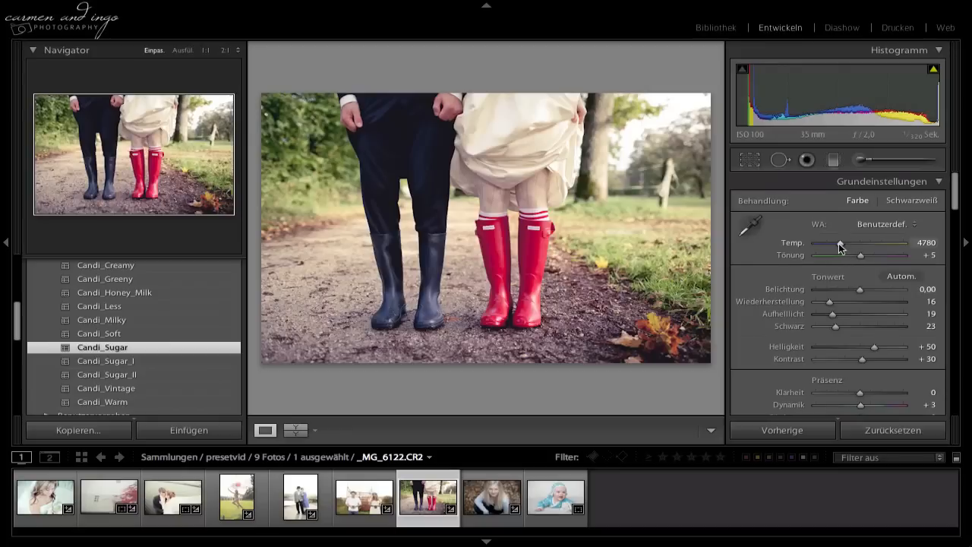
pyautogui.moveTo(838, 242); pyautogui.dragTo(839, 242)
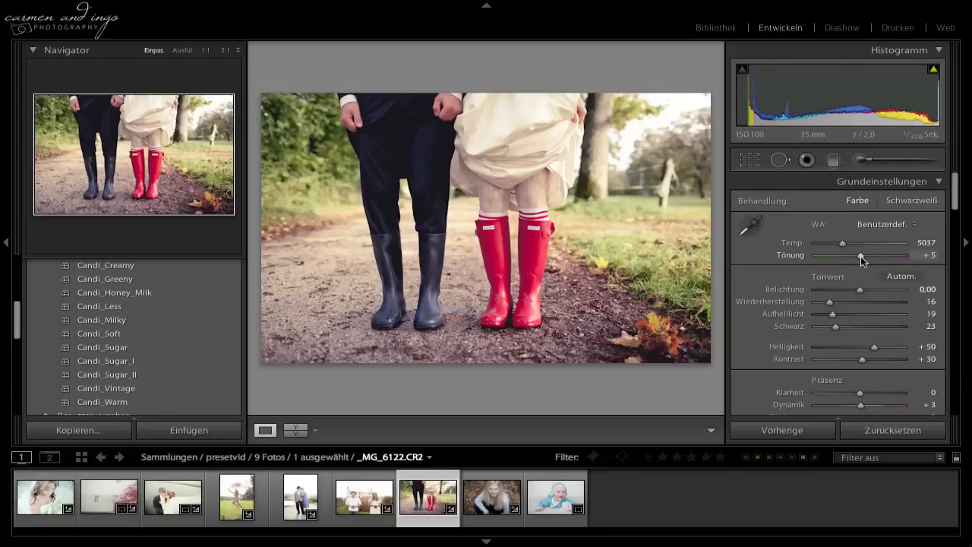
pyautogui.moveTo(861, 257); pyautogui.dragTo(859, 259)
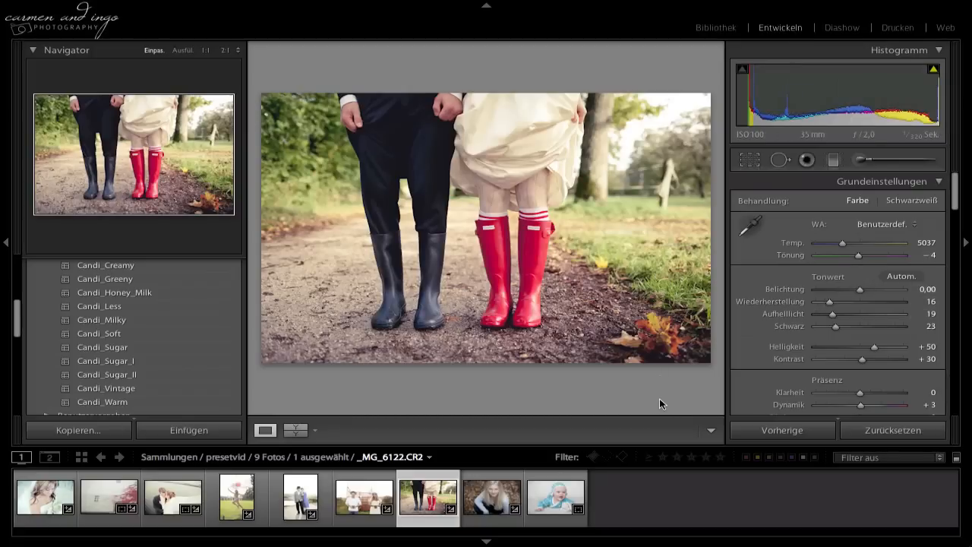
# Step: Apply the Candi_Creamy preset to _MG_1782.CR2 and set its Temp. to 4549
pyautogui.click(485, 490)
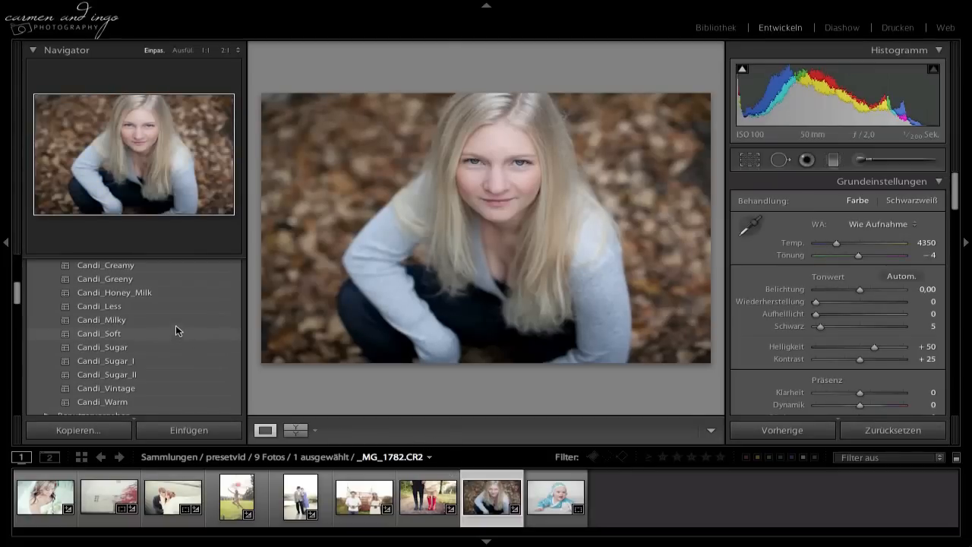
pyautogui.scroll(4, 176, 325)
pyautogui.scroll(1, 166, 300)
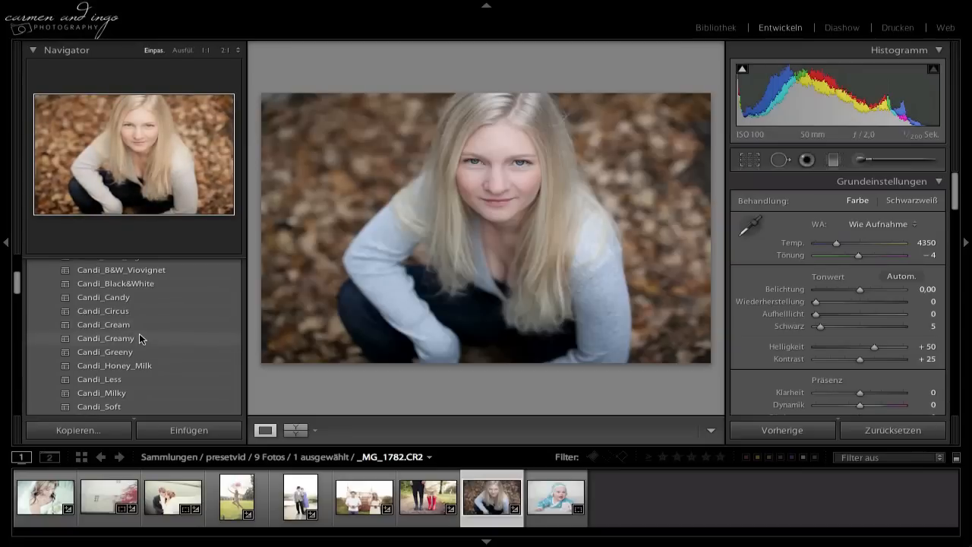
pyautogui.click(139, 342)
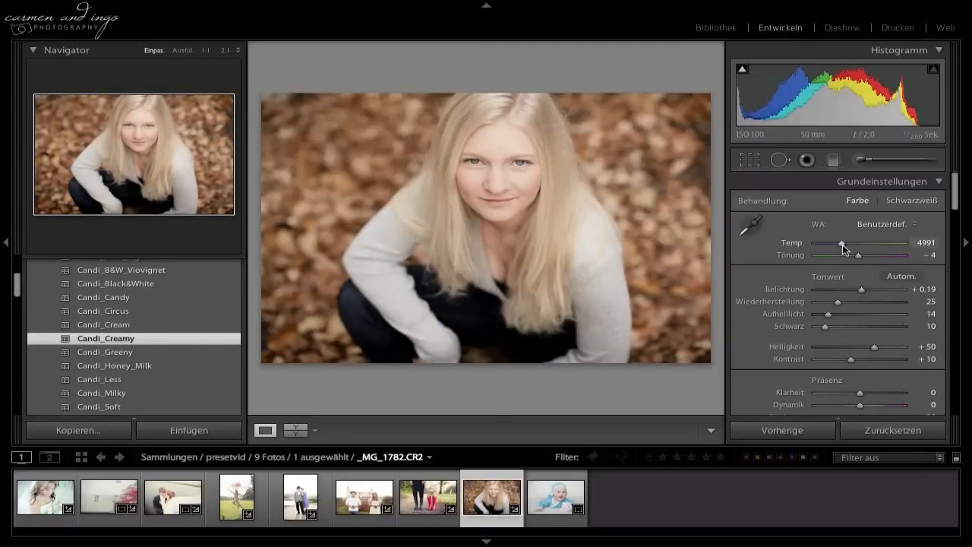
pyautogui.moveTo(842, 245); pyautogui.dragTo(838, 245)
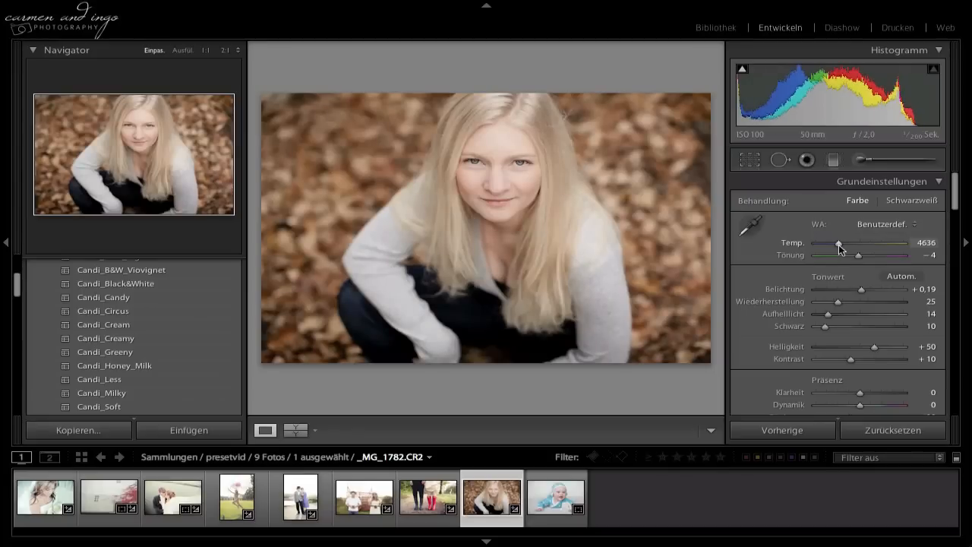
# Step: Examine the face in _MG_1782.CR2 at 1:1 and compare the before and after versions in stacked, side-by-side and split views
pyautogui.click(495, 161)
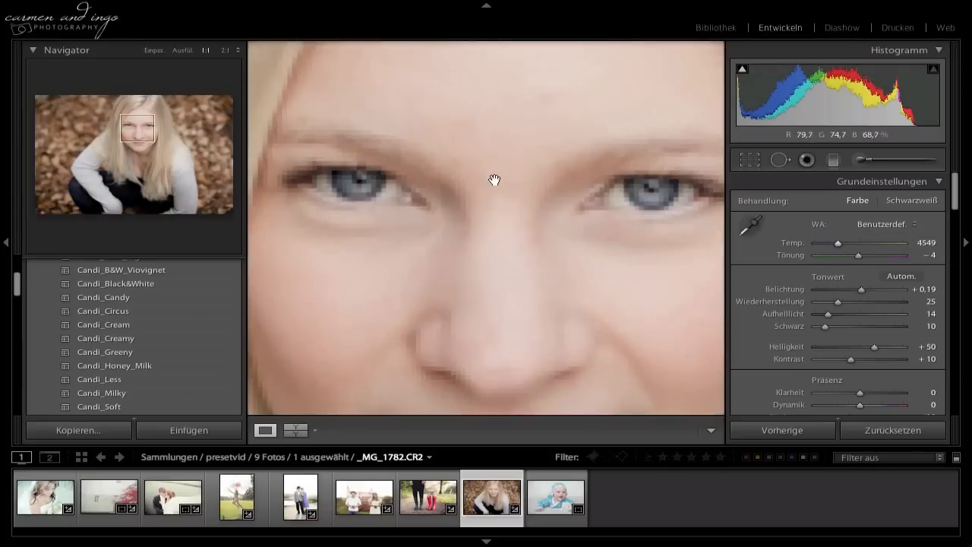
pyautogui.click(537, 214)
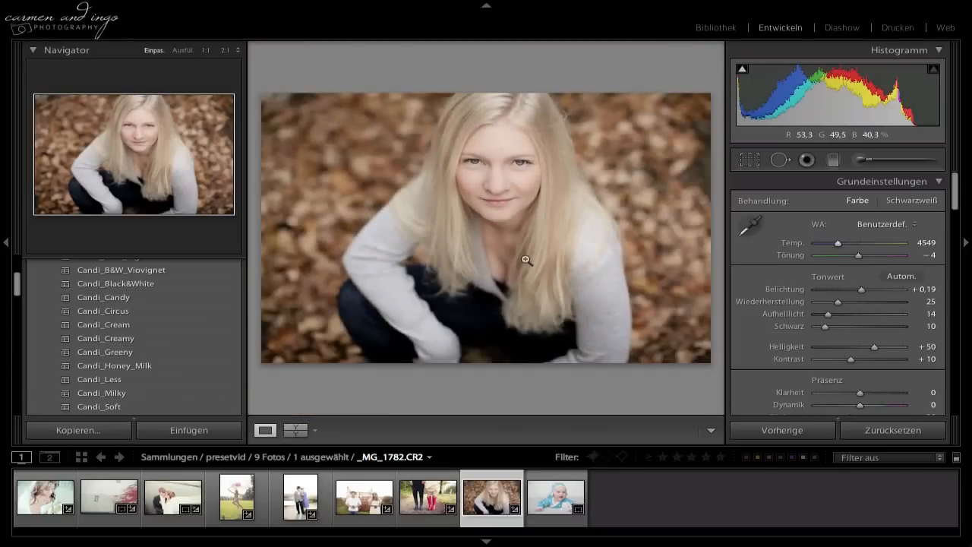
pyautogui.click(304, 430)
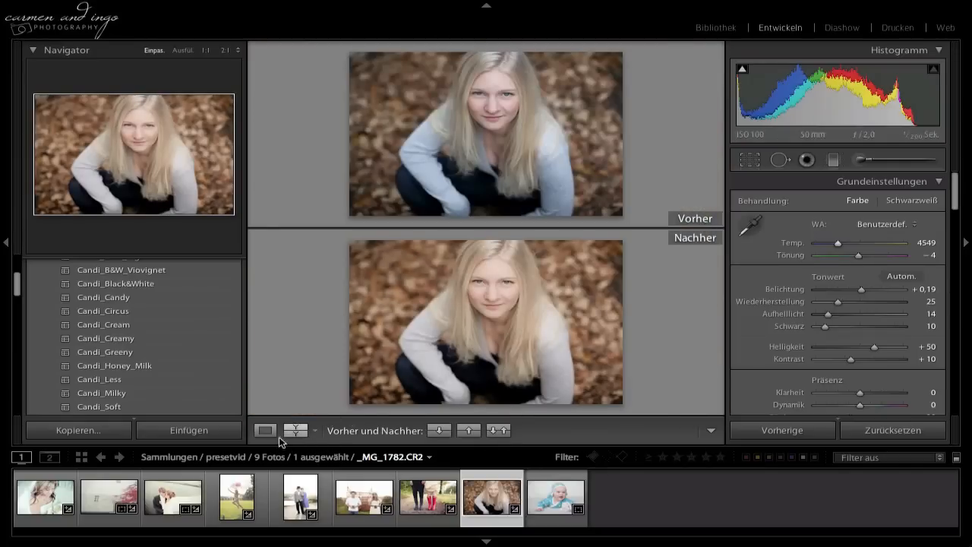
pyautogui.click(303, 431)
pyautogui.click(303, 431)
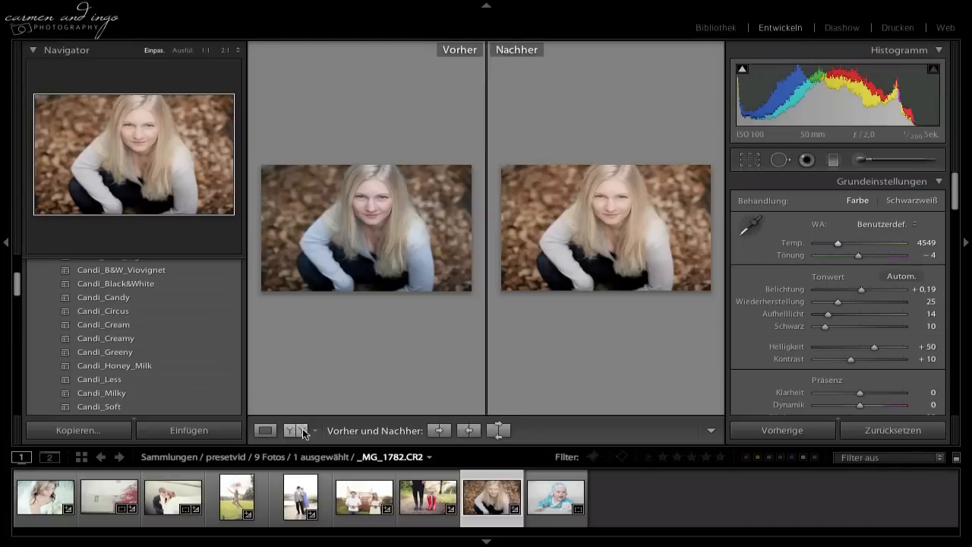
pyautogui.click(303, 431)
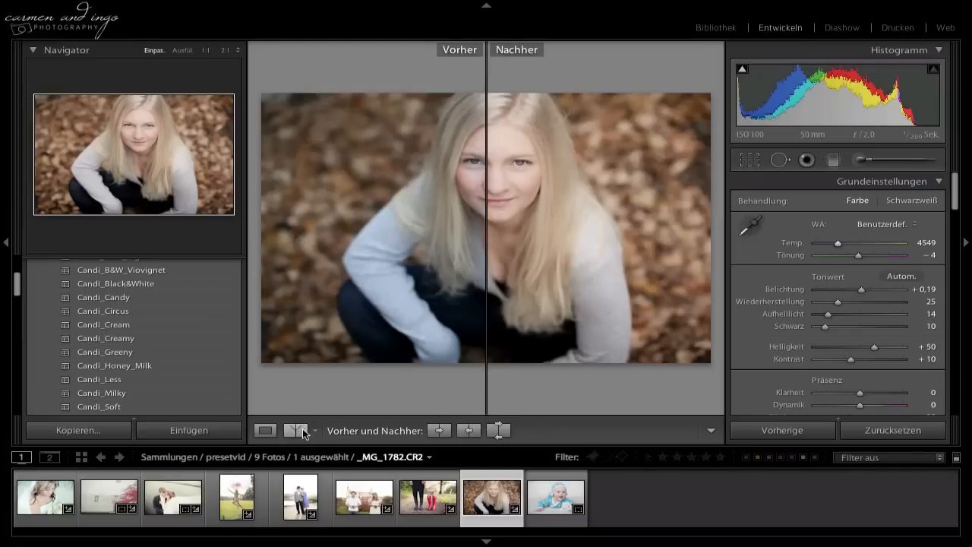
pyautogui.click(462, 221)
pyautogui.click(461, 221)
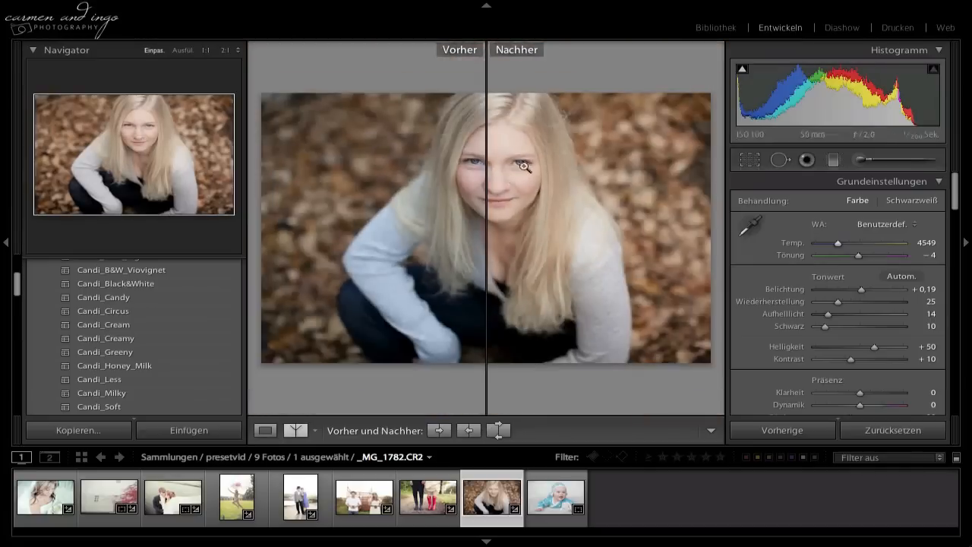
pyautogui.click(273, 430)
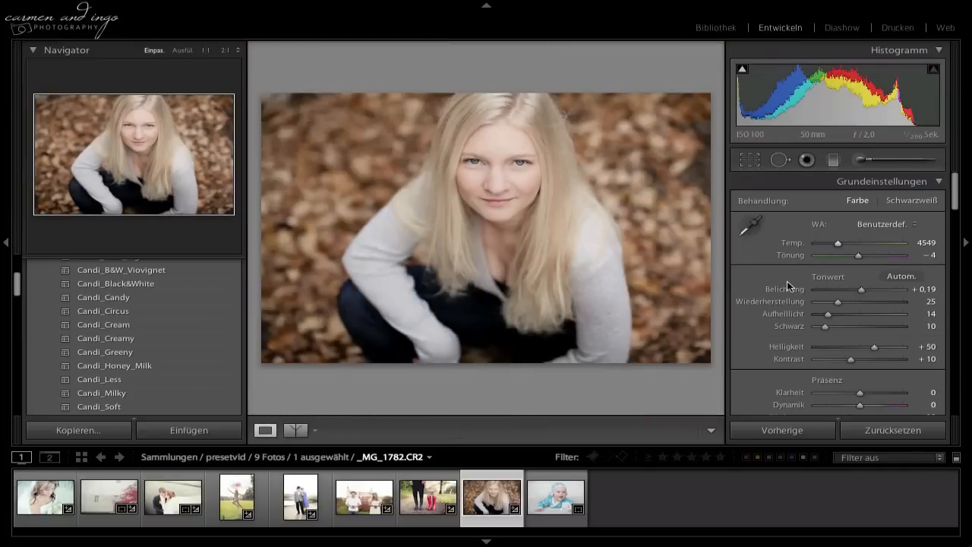
# Step: Apply the Candi_Cream preset to _MG_0997.CR2 and set its Temp. to 4747
pyautogui.click(555, 497)
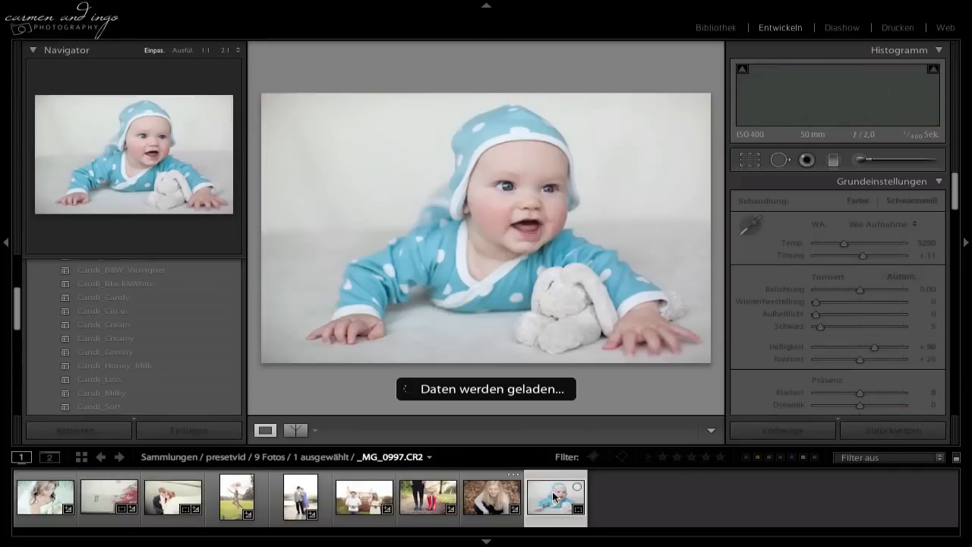
pyautogui.click(129, 326)
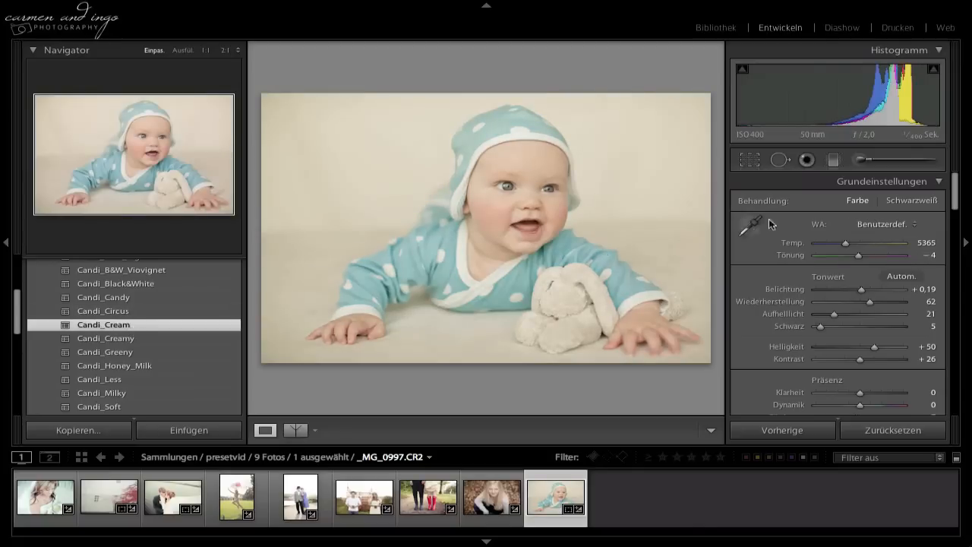
pyautogui.moveTo(843, 242); pyautogui.dragTo(840, 243)
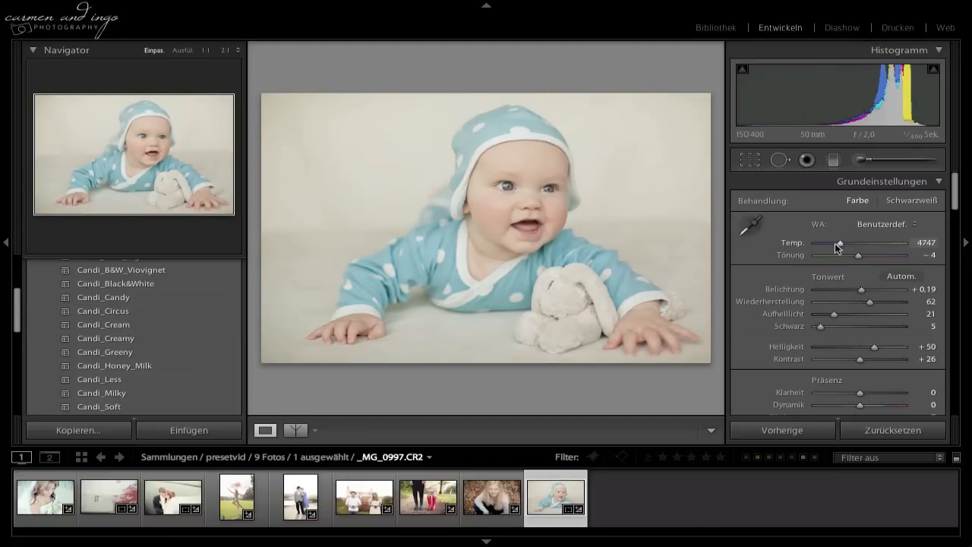
# Step: Try the Candi_B&W_Chocolate preset on the baby photo
pyautogui.scroll(3, 161, 335)
pyautogui.scroll(-1, 160, 335)
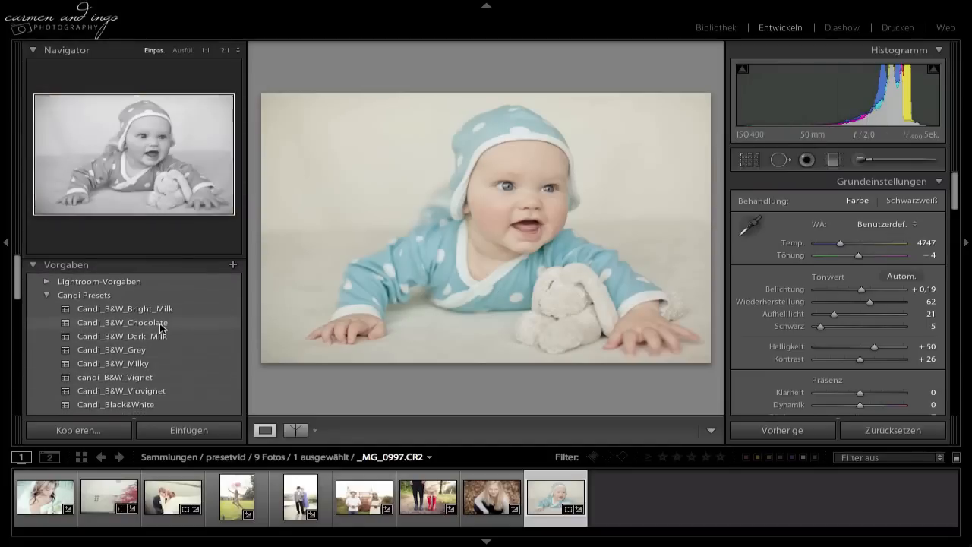
pyautogui.scroll(-1, 147, 360)
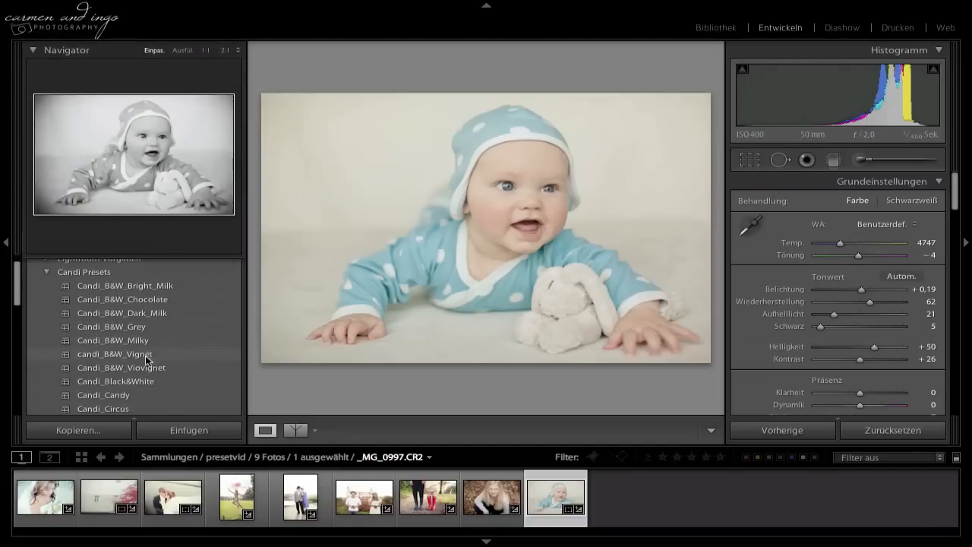
pyautogui.click(154, 301)
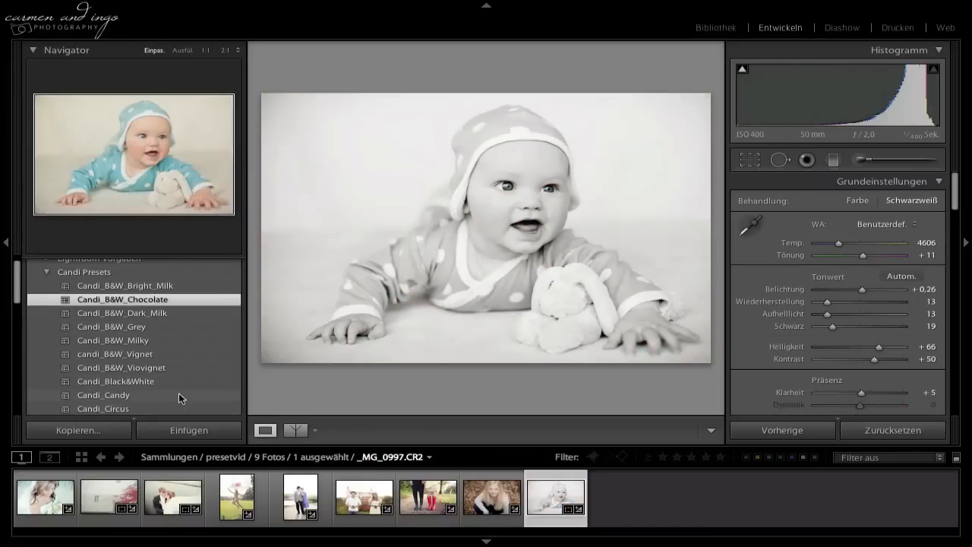
# Step: Reapply the Candi_Cream preset to the baby photo
pyautogui.scroll(-1, 180, 396)
pyautogui.scroll(-3, 152, 391)
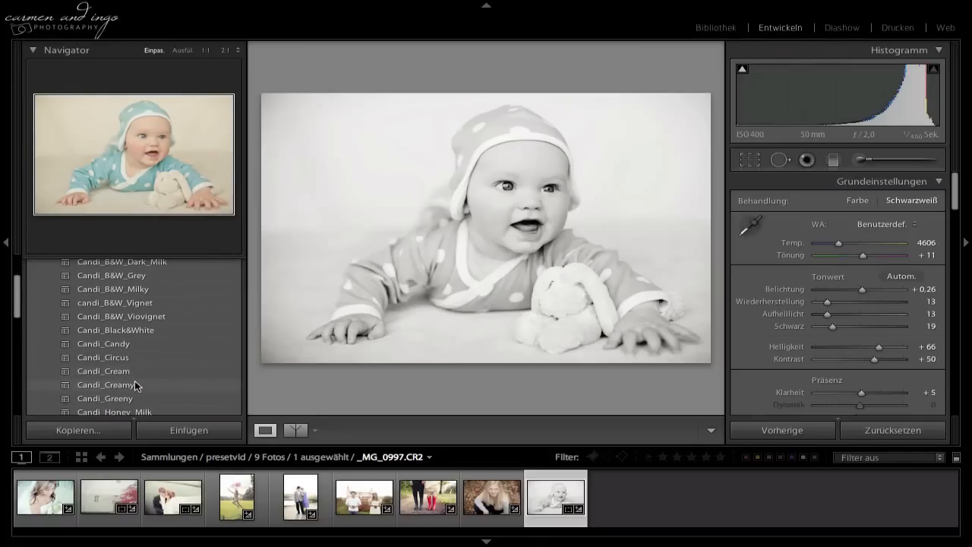
pyautogui.click(135, 373)
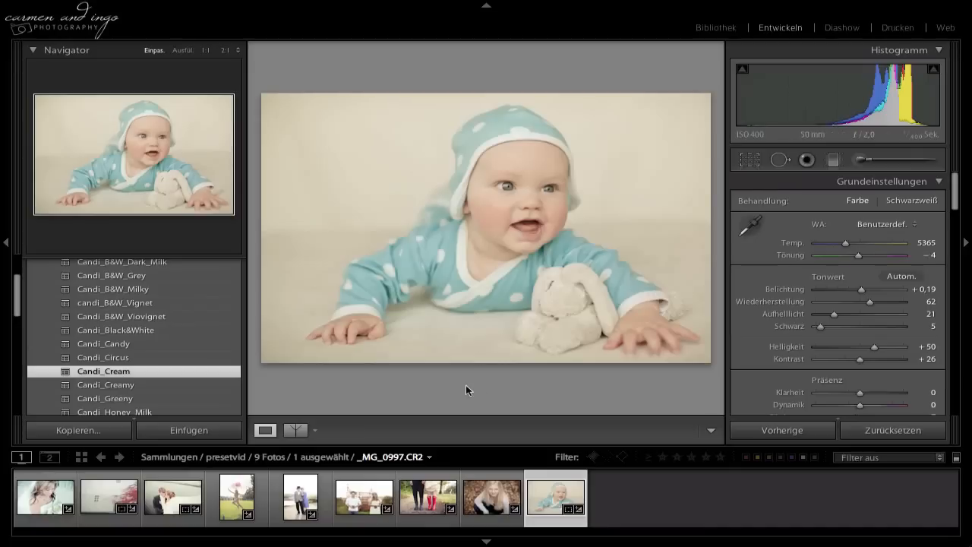
# Step: Preview the other Candi presets on _MG_0997.CR2 and compare the photo before and after in a split view
pyautogui.scroll(-5, 125, 341)
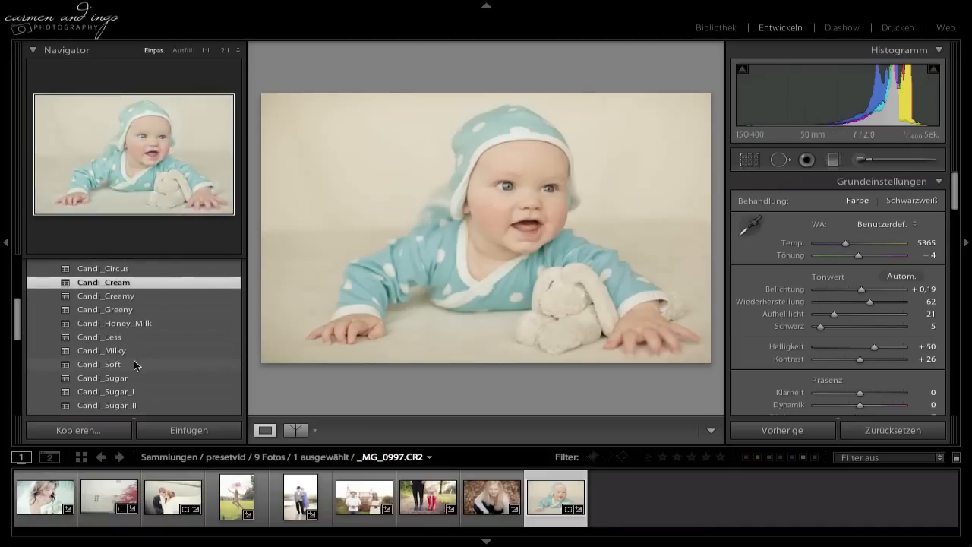
pyautogui.scroll(-2, 134, 363)
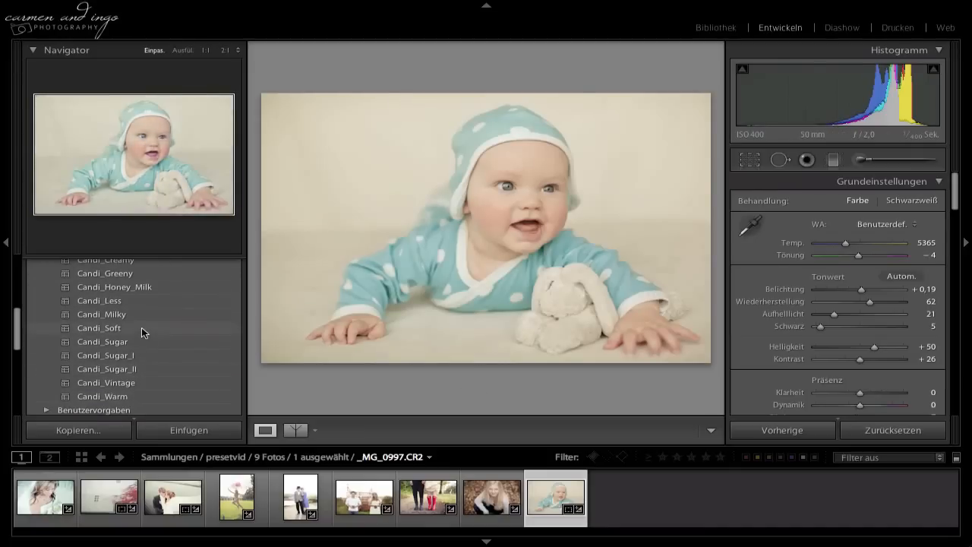
pyautogui.scroll(5, 141, 328)
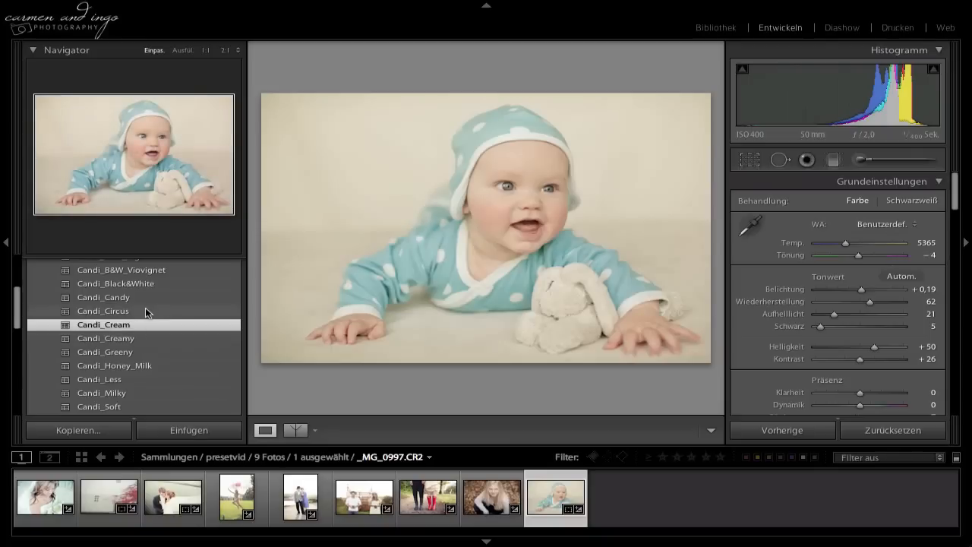
pyautogui.scroll(3, 145, 312)
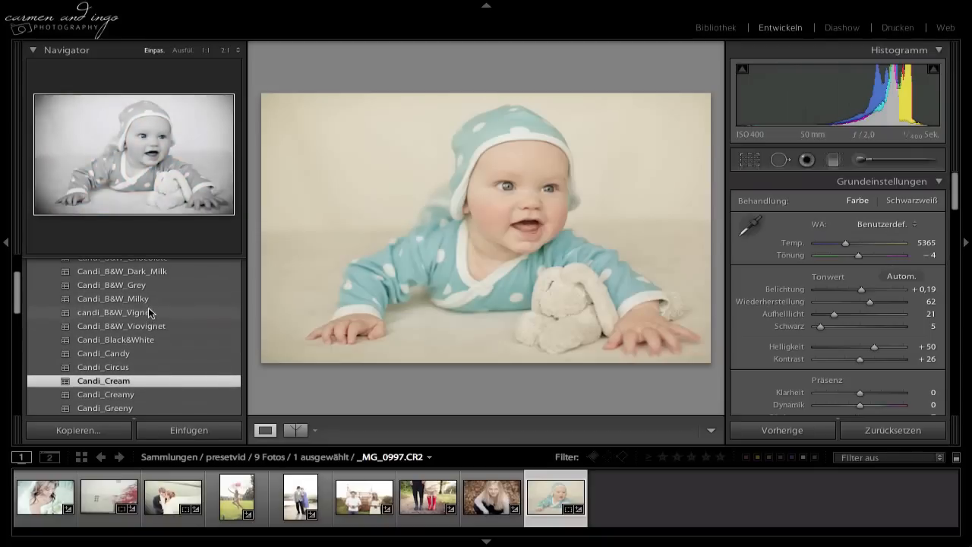
pyautogui.scroll(3, 152, 313)
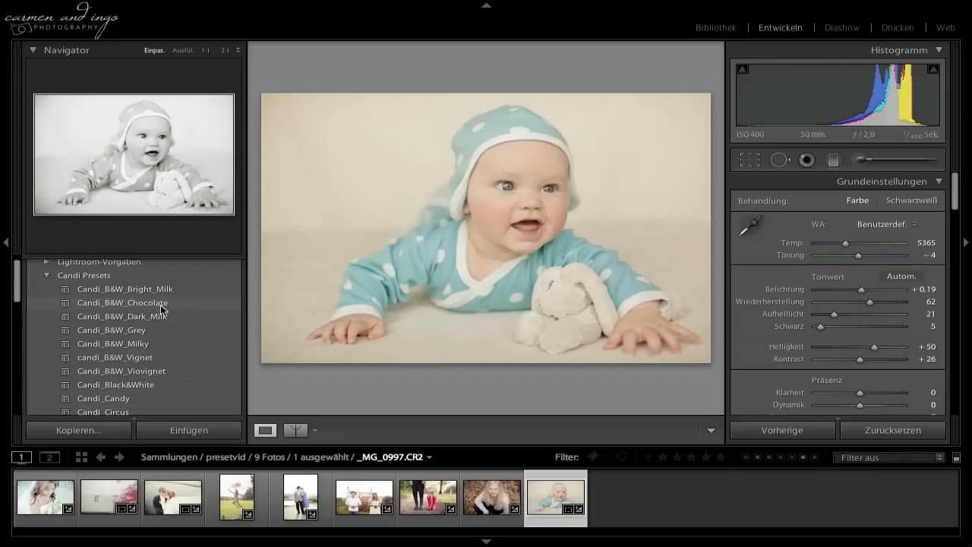
pyautogui.click(291, 431)
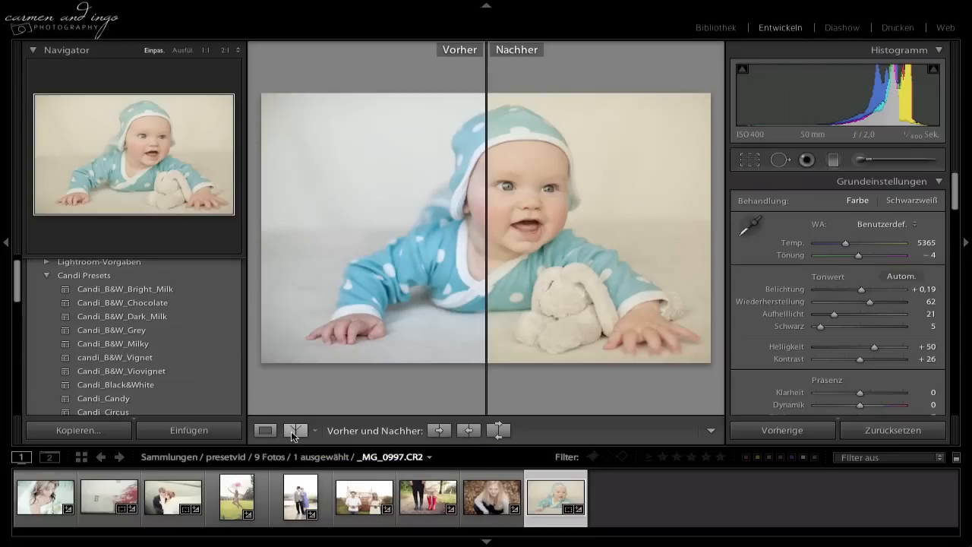
pyautogui.click(263, 431)
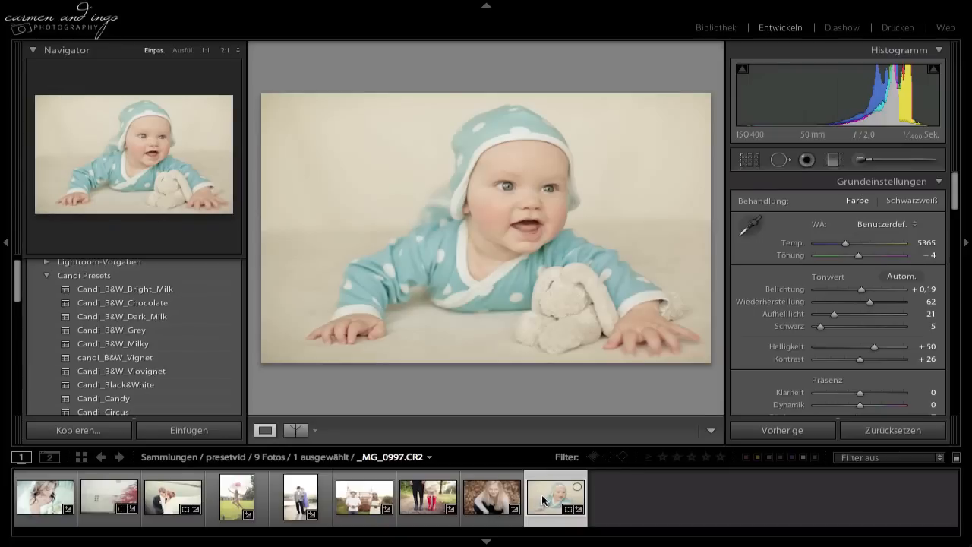
# Step: In the Print module, create a template folder named Candi print presets
pyautogui.click(897, 29)
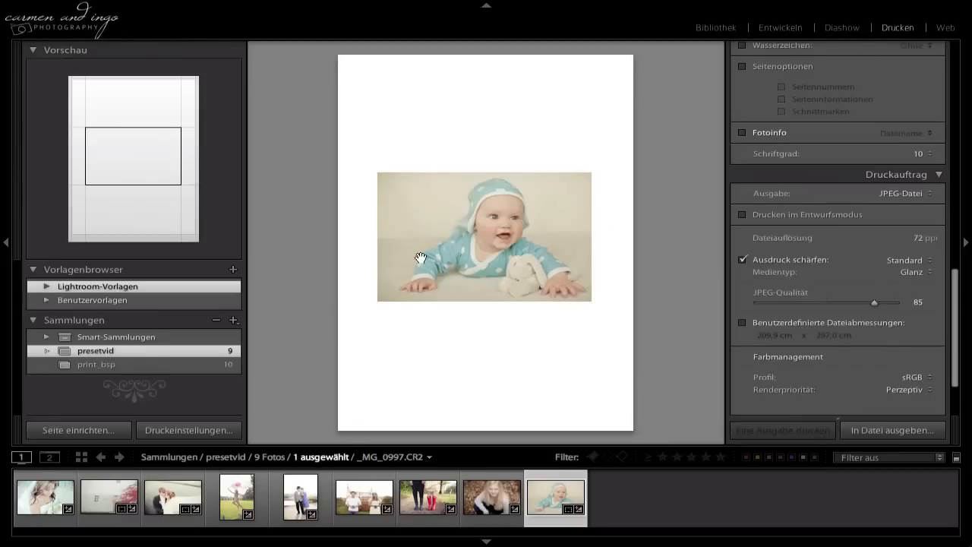
pyautogui.rightClick(136, 292)
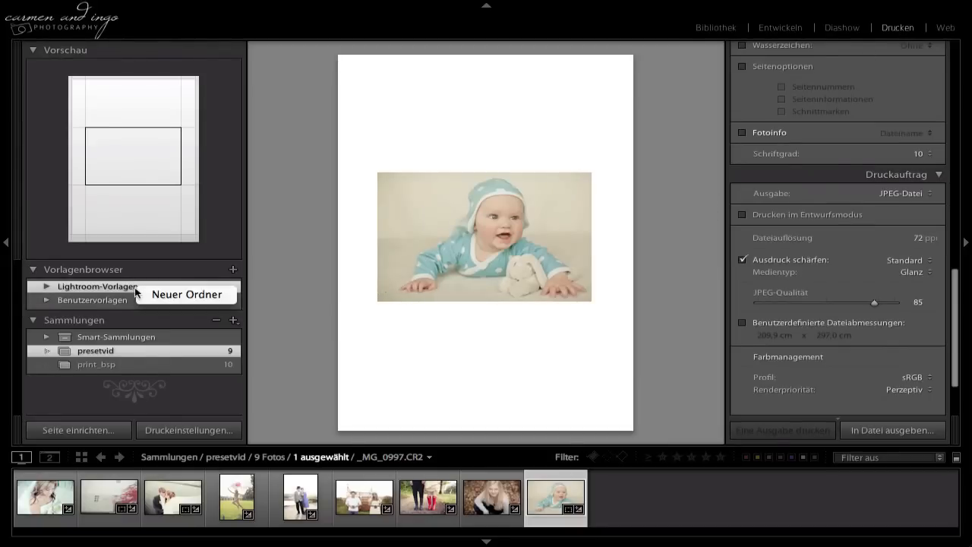
pyautogui.click(163, 296)
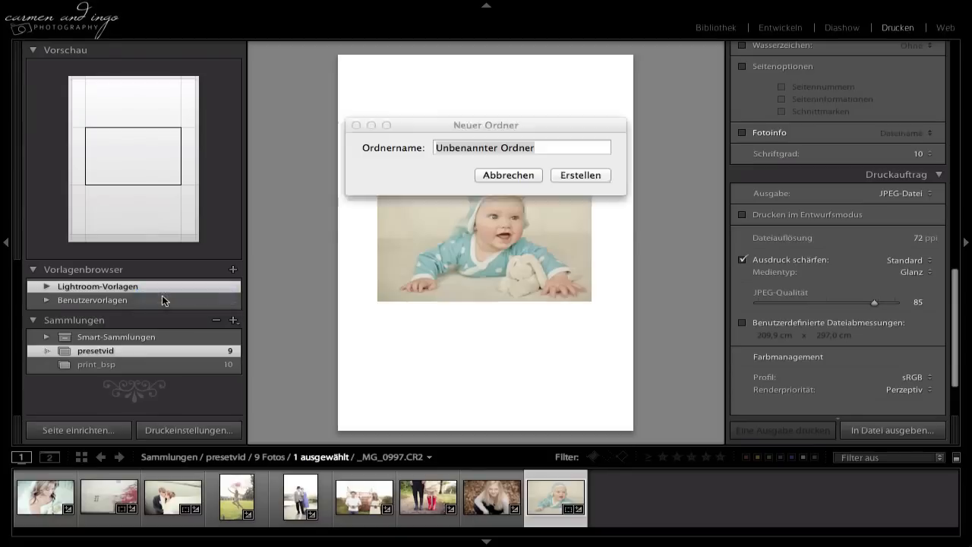
pyautogui.write('Candi')
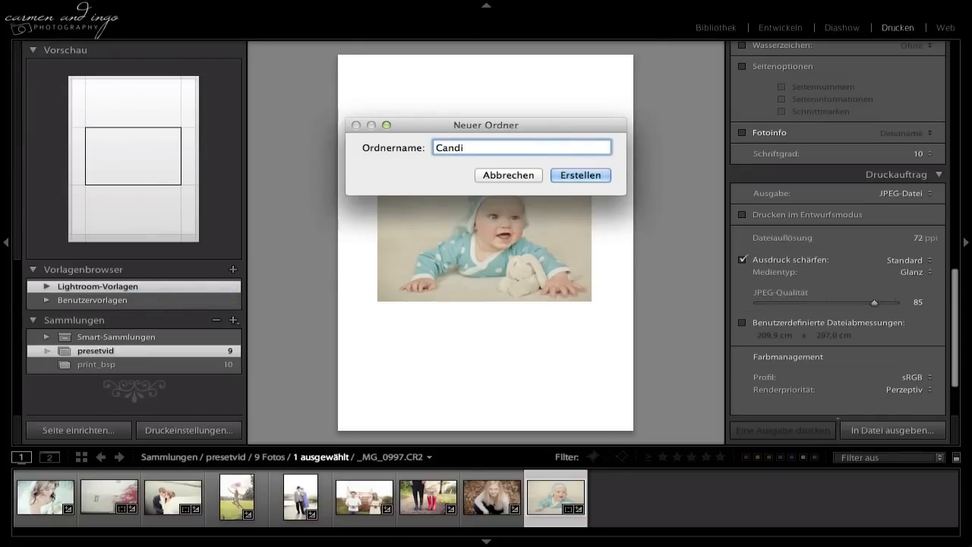
pyautogui.write(' print presets')
pyautogui.press('Return')
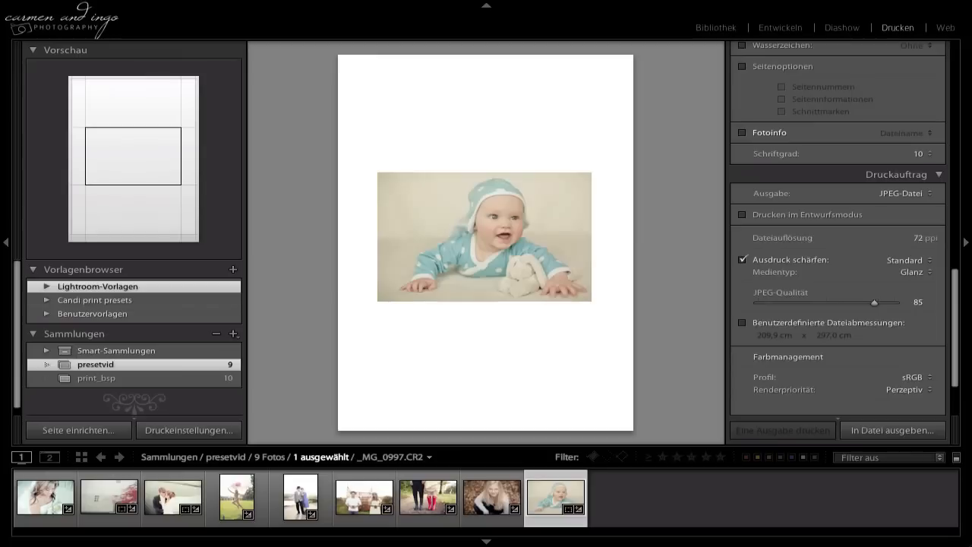
# Step: Import all Candi_Kombo templates from the Print subfolder of Candi_Presets into the Candi print presets folder
pyautogui.rightClick(110, 302)
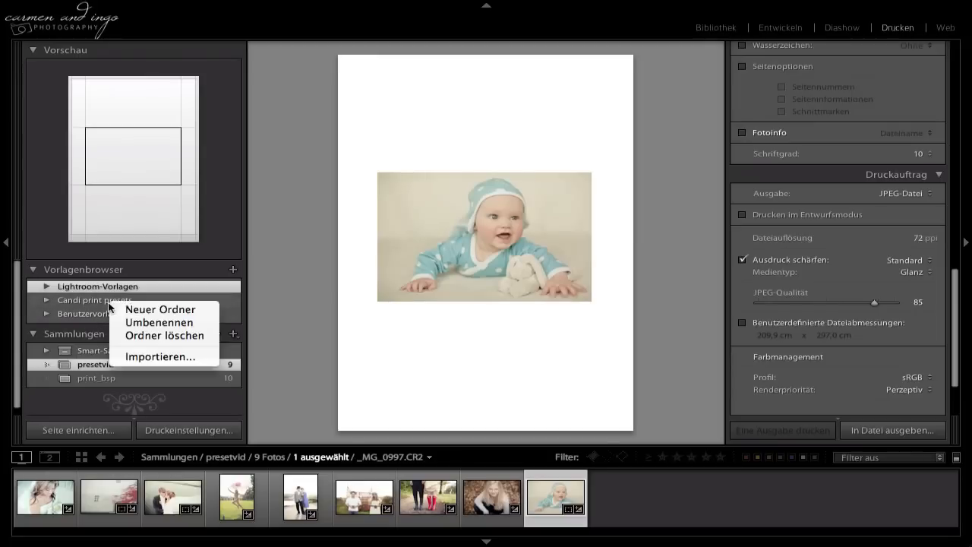
pyautogui.click(134, 356)
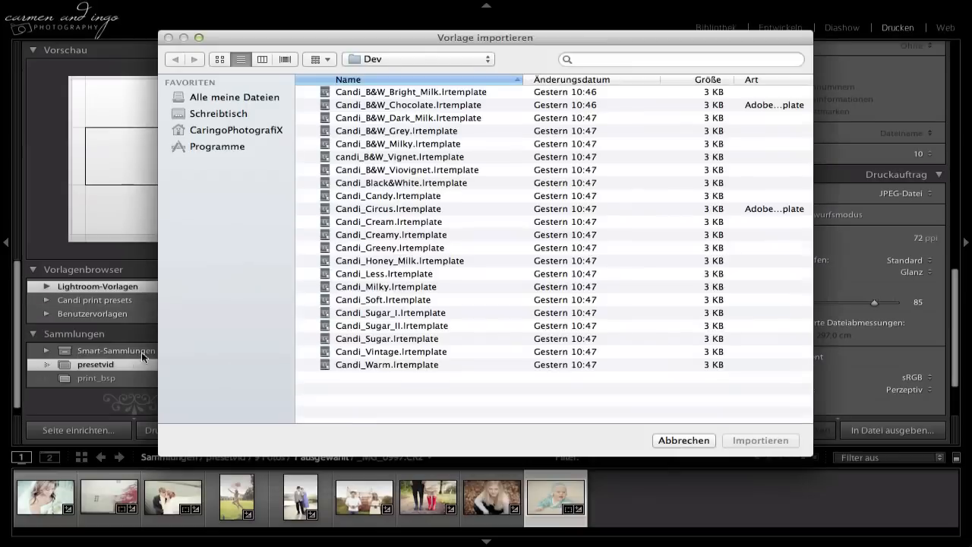
pyautogui.moveTo(423, 61); pyautogui.dragTo(423, 73)
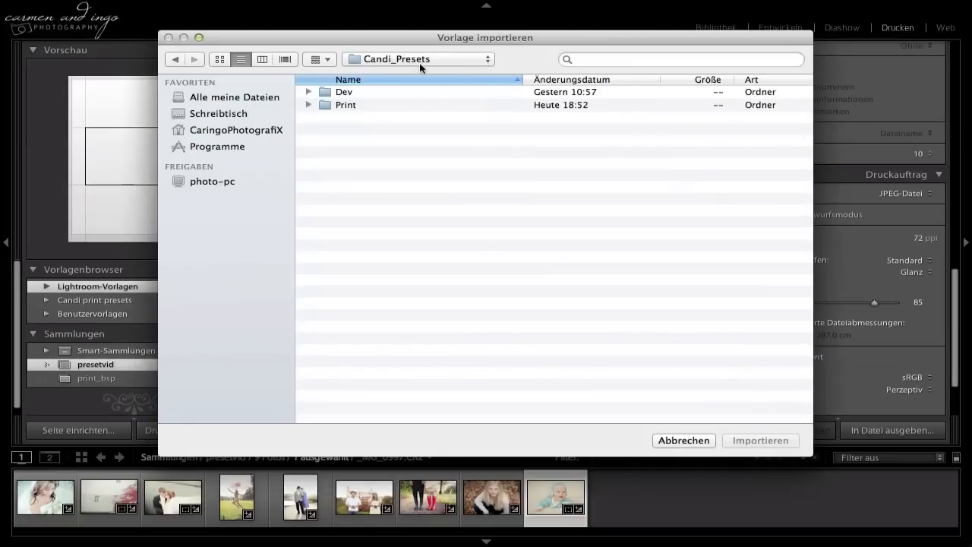
pyautogui.click(359, 107)
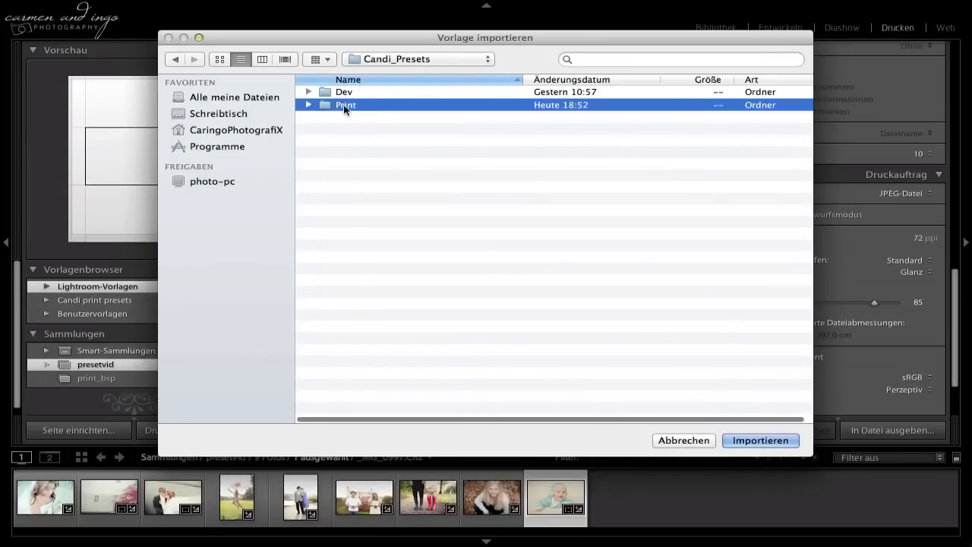
pyautogui.doubleClick(344, 106)
pyautogui.click(361, 106)
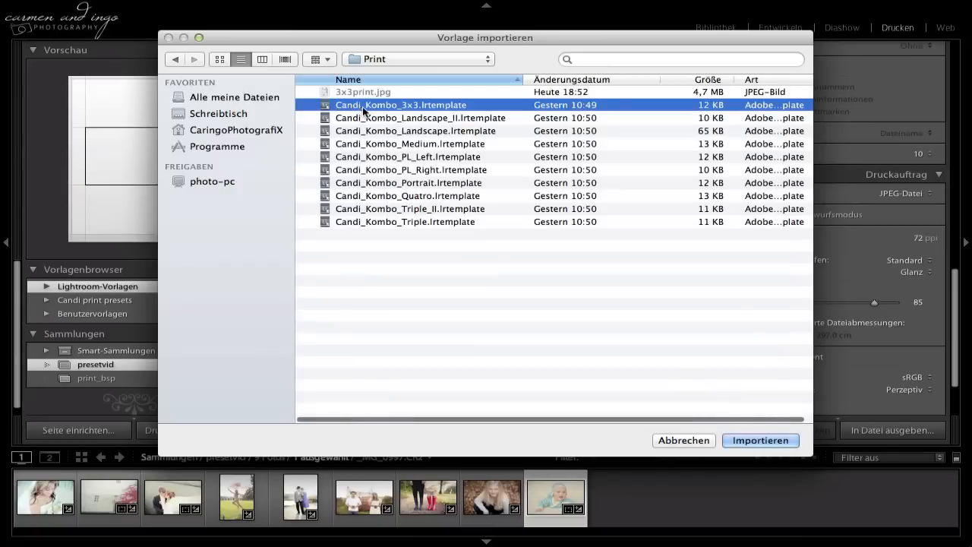
pyautogui.press('super+a')
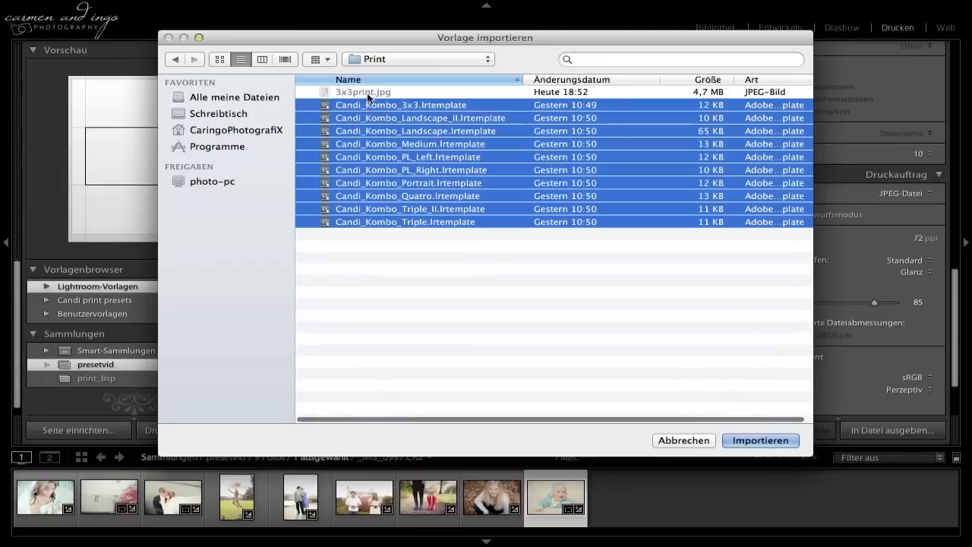
pyautogui.click(751, 432)
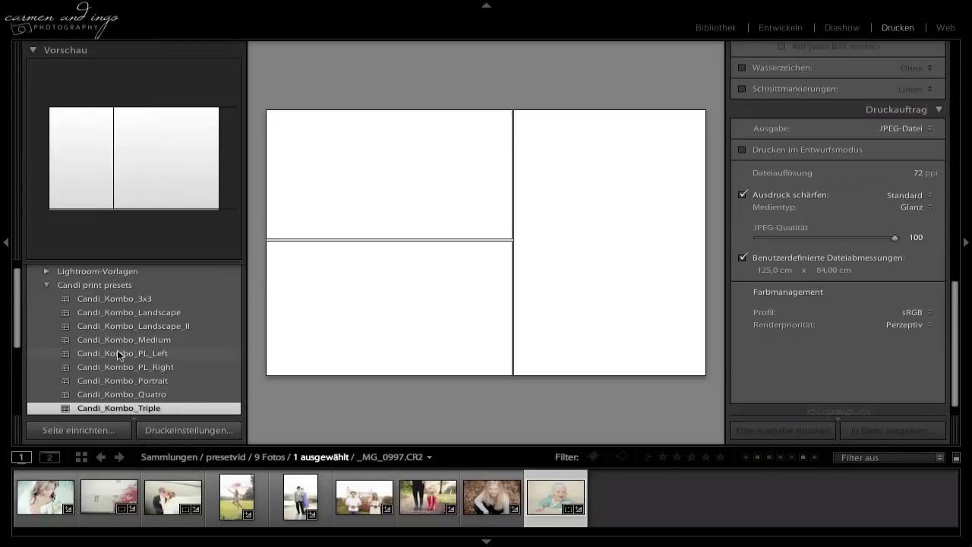
# Step: Preview the Candi_Kombo_3x3 layout, and view the sample collages in the print_bsp collection one after another in the enlarged Library loupe view
pyautogui.click(117, 298)
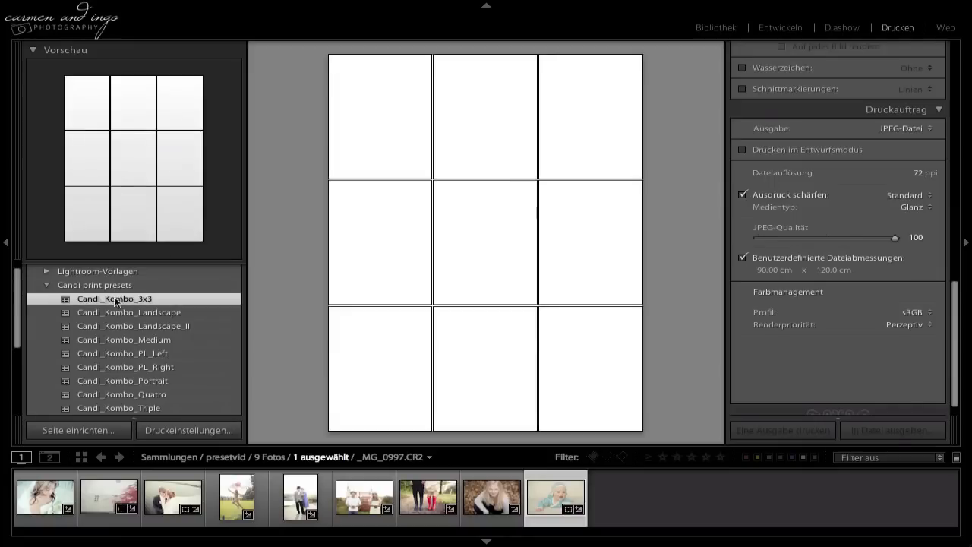
pyautogui.scroll(-5, 104, 380)
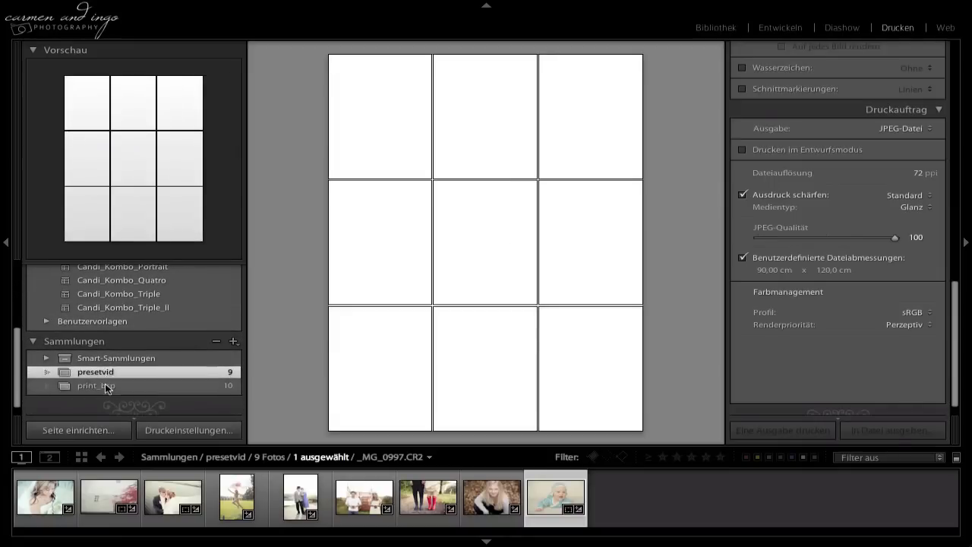
pyautogui.click(106, 385)
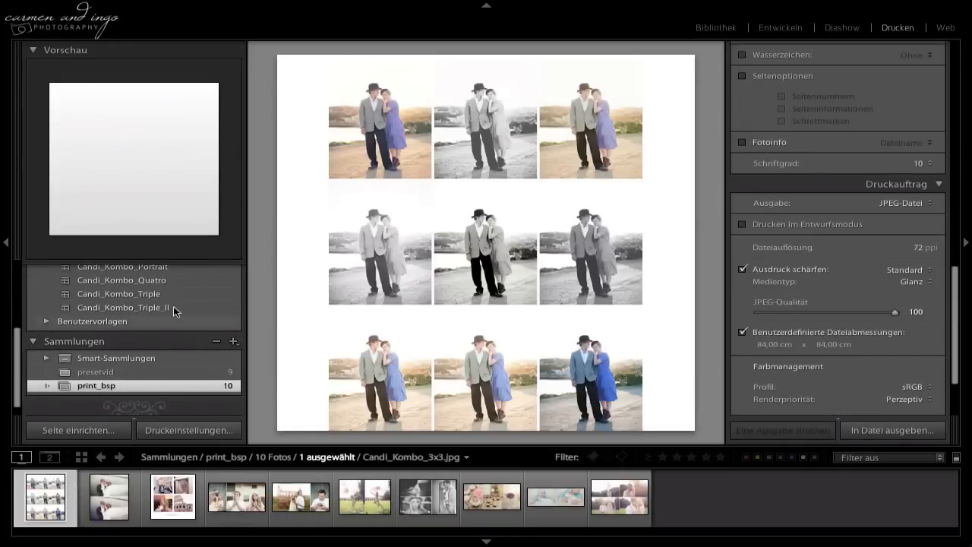
pyautogui.press('e')
pyautogui.press('Tab')
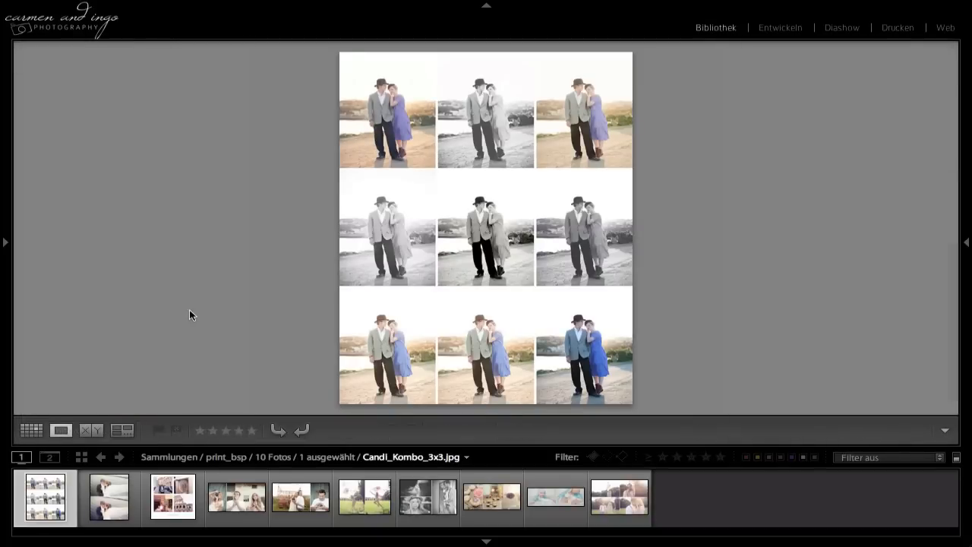
pyautogui.press('Right')
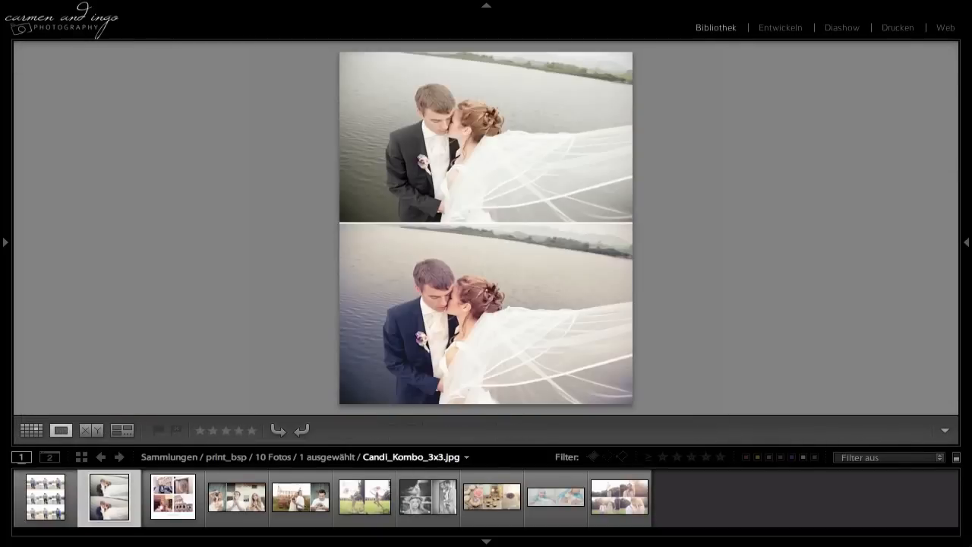
pyautogui.press('Right')
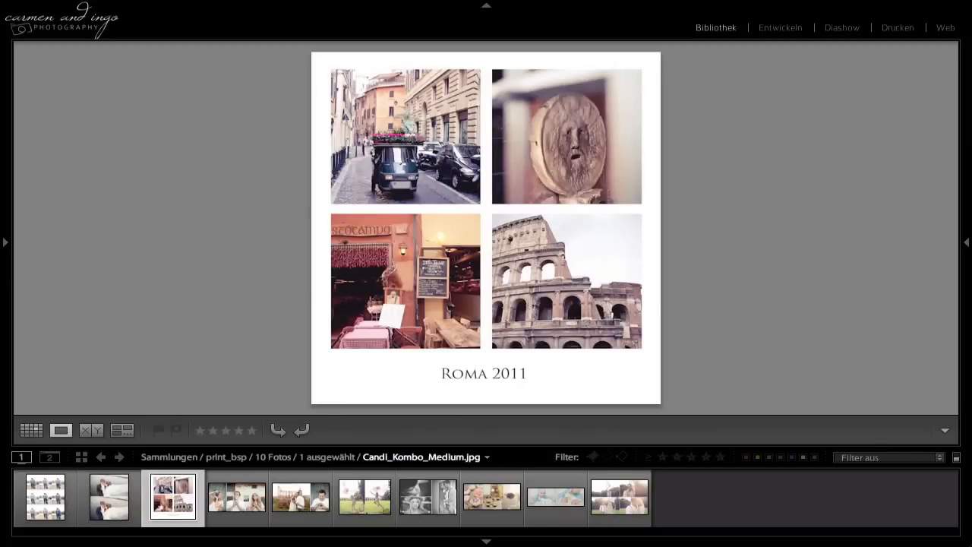
pyautogui.click(237, 497)
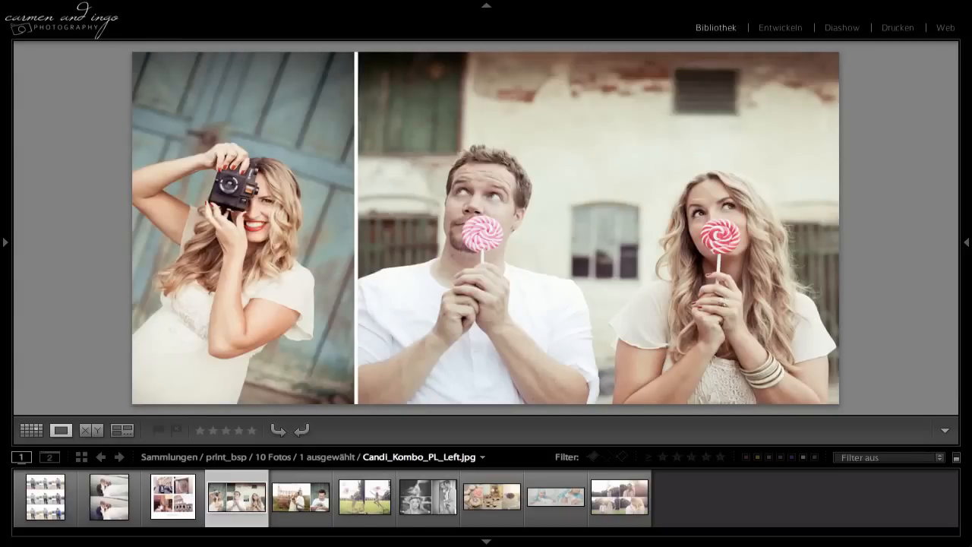
pyautogui.press('Right')
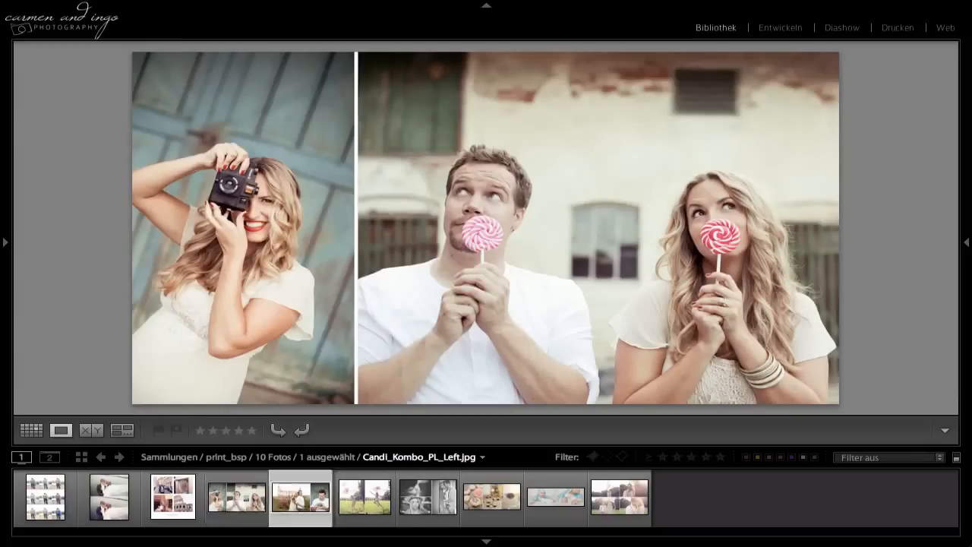
pyautogui.press('Right')
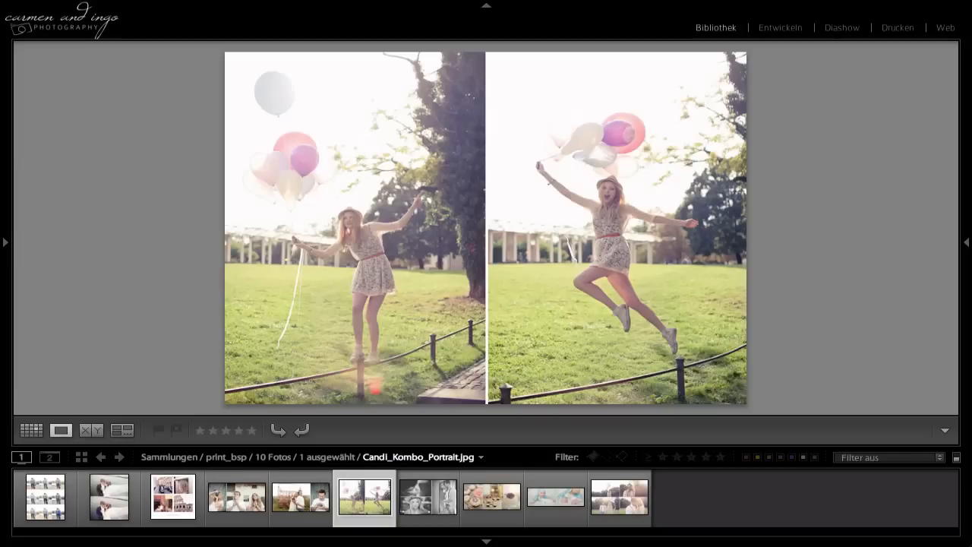
pyautogui.click(427, 496)
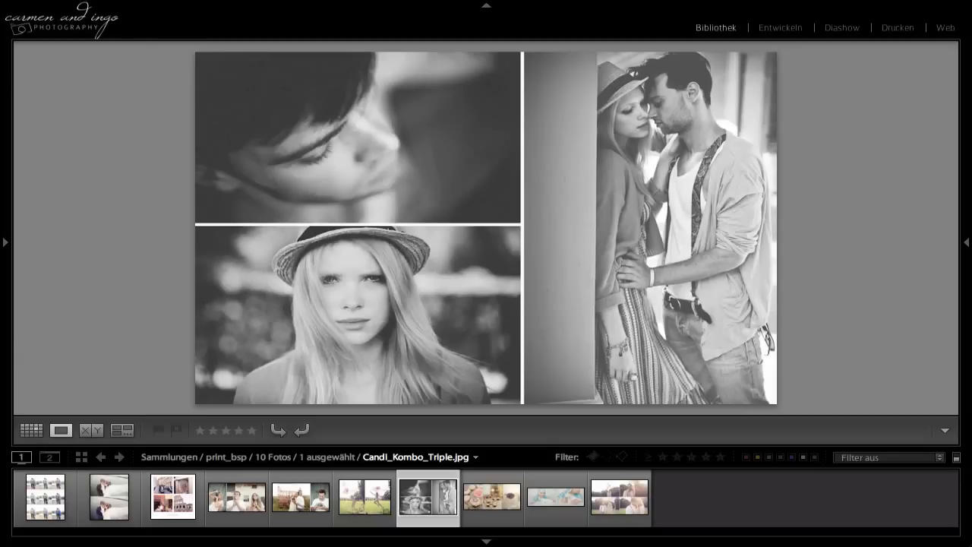
pyautogui.press('Right')
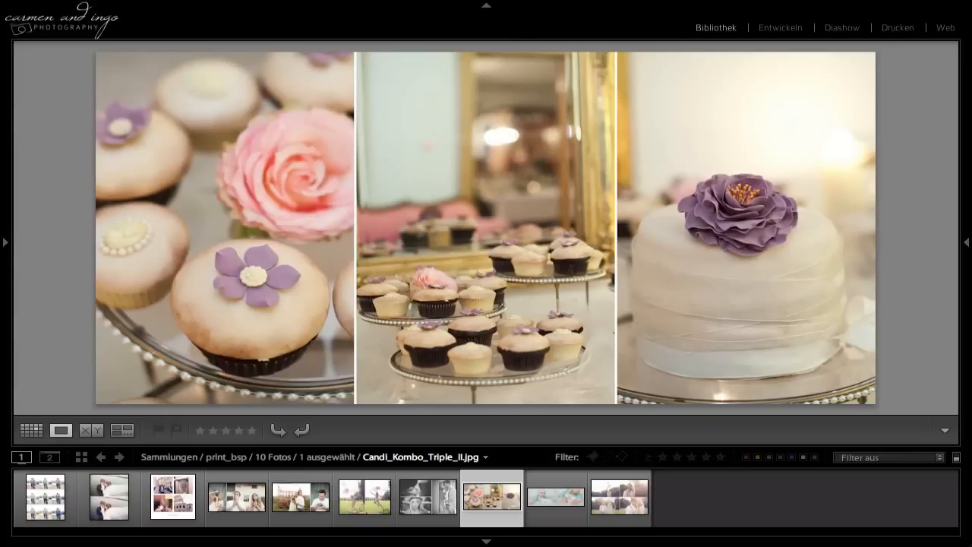
pyautogui.click(555, 498)
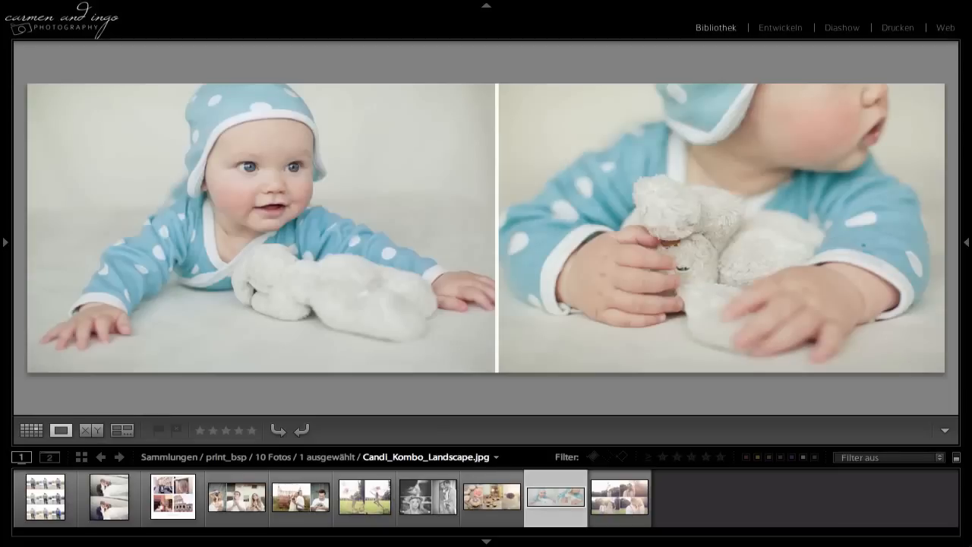
pyautogui.press('Right')
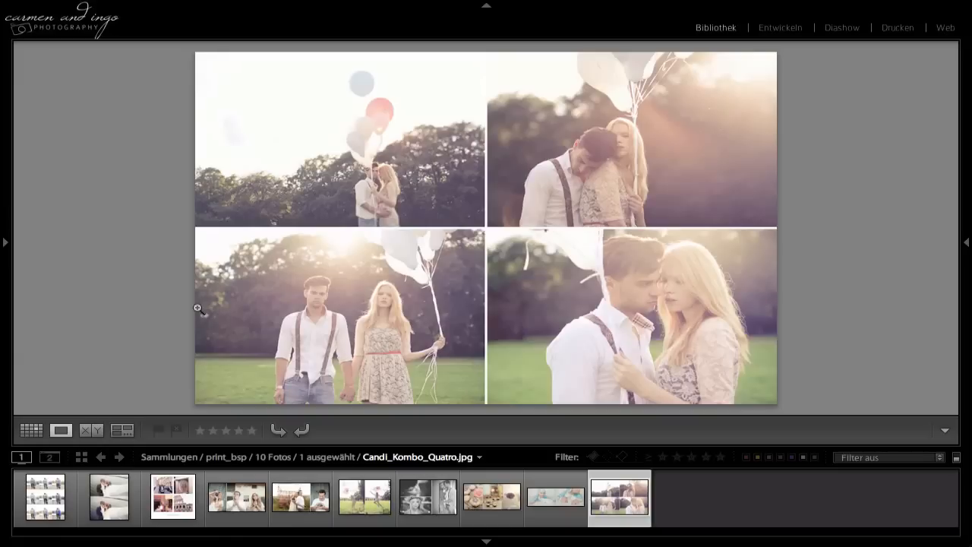
# Step: Return to the presetvid collection in the Print module and load the Candi_Kombo_3x3 template with no photos selected
pyautogui.click(908, 32)
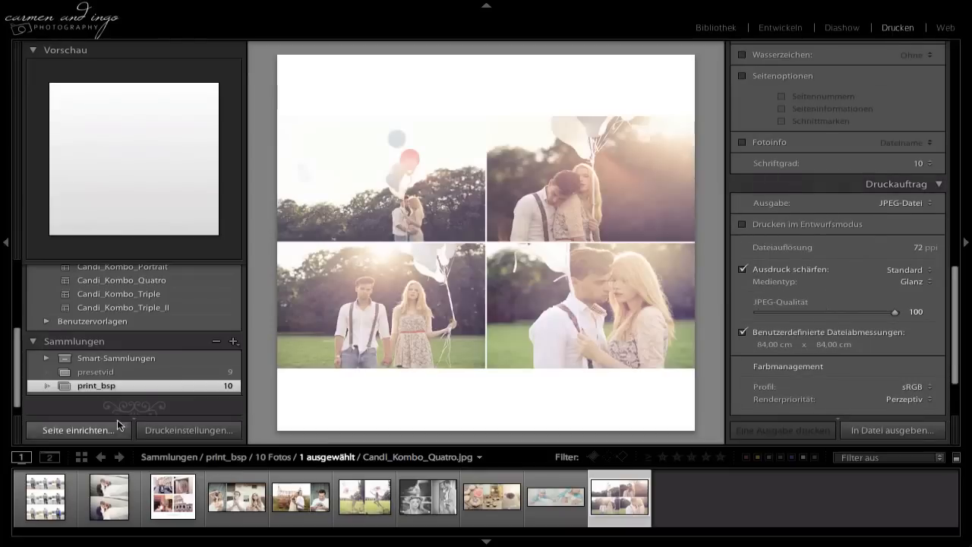
pyautogui.click(139, 370)
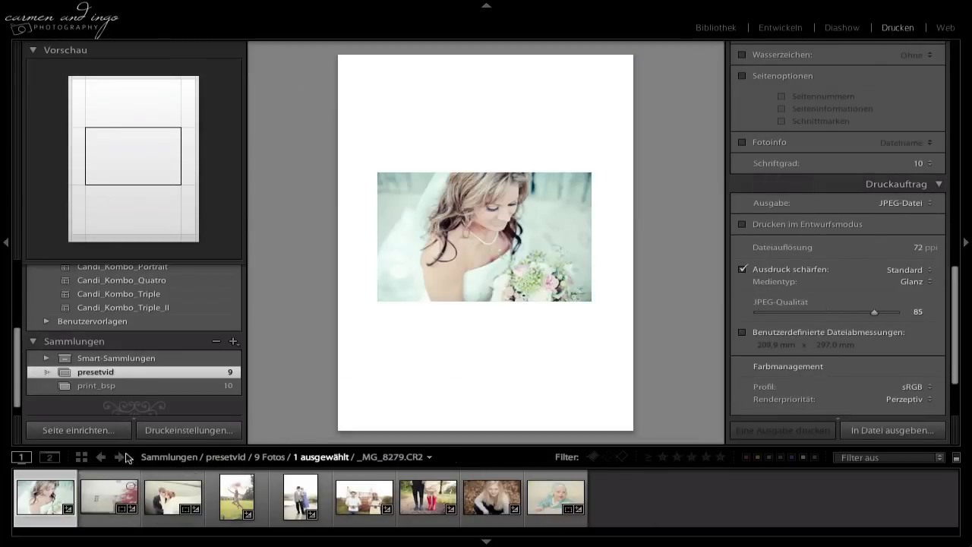
pyautogui.scroll(3, 129, 292)
pyautogui.click(137, 290)
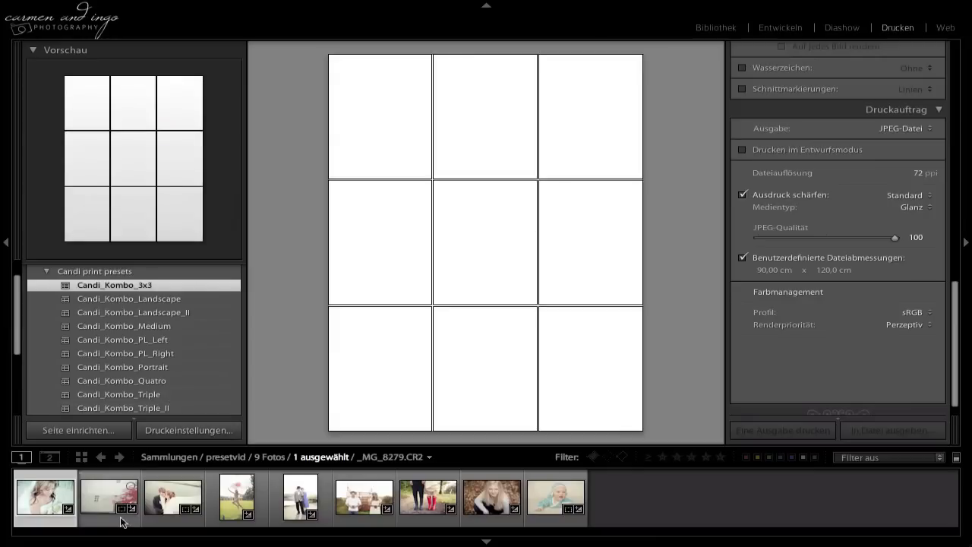
pyautogui.hotkey('ctrl', 'a')
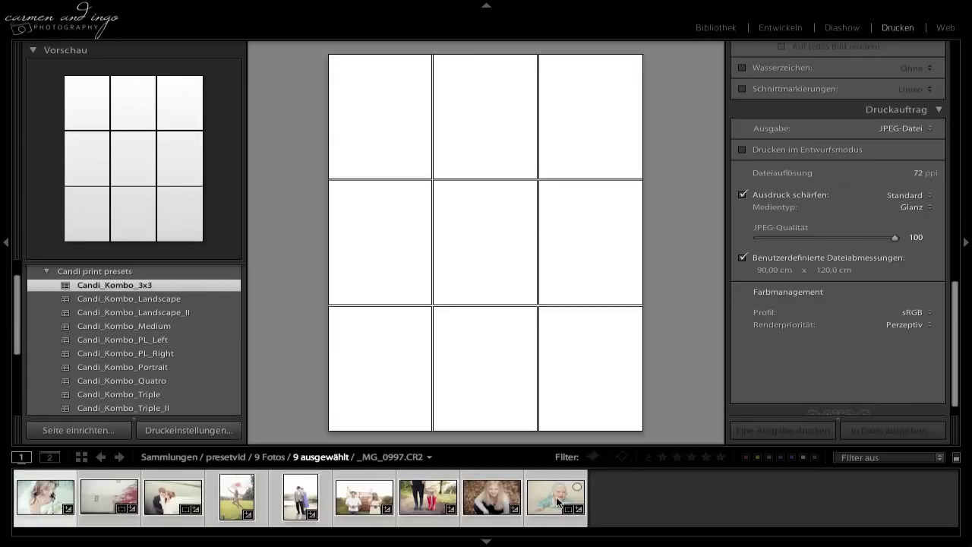
pyautogui.click(630, 495)
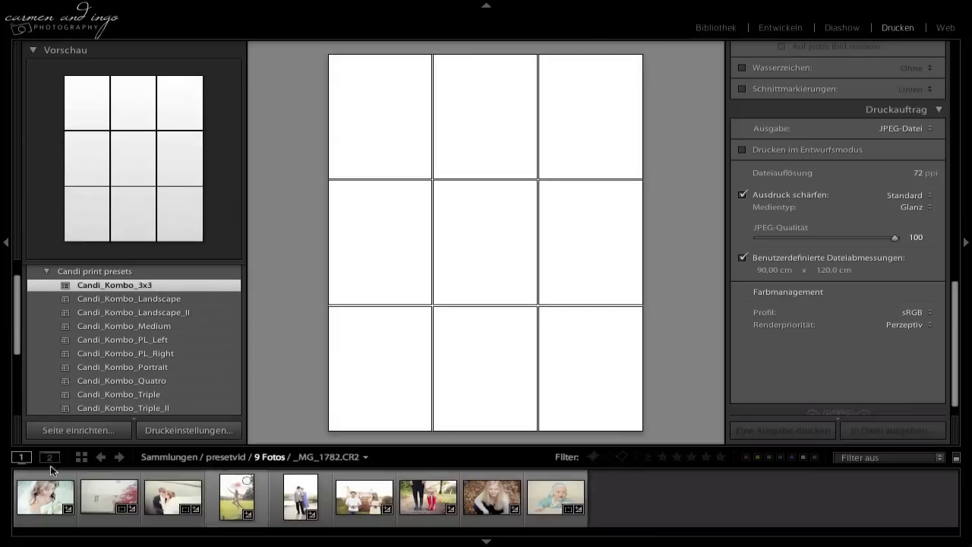
# Step: Fill the top row of the 3x3 layout with the first three filmstrip photos, in order
pyautogui.click(53, 501)
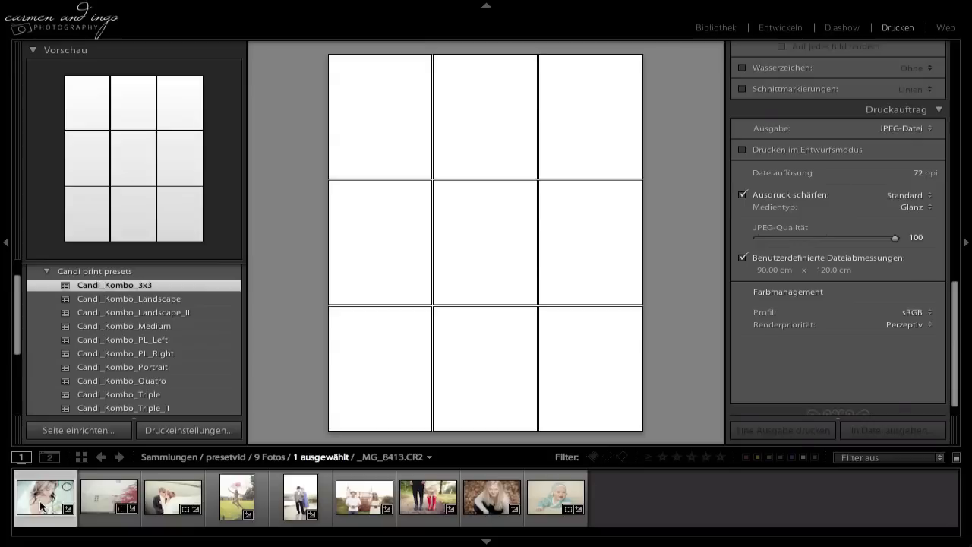
pyautogui.moveTo(43, 505); pyautogui.dragTo(391, 124)
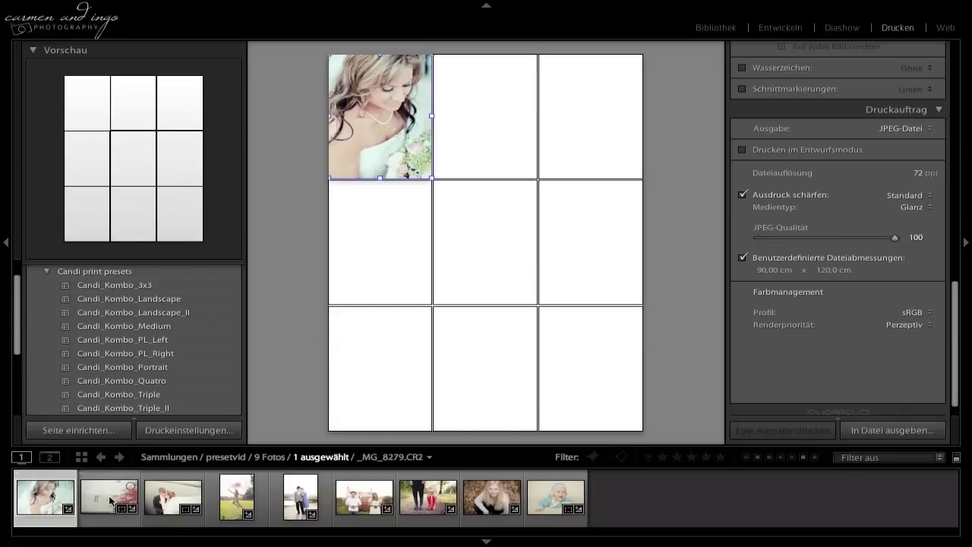
pyautogui.moveTo(110, 502); pyautogui.dragTo(462, 124)
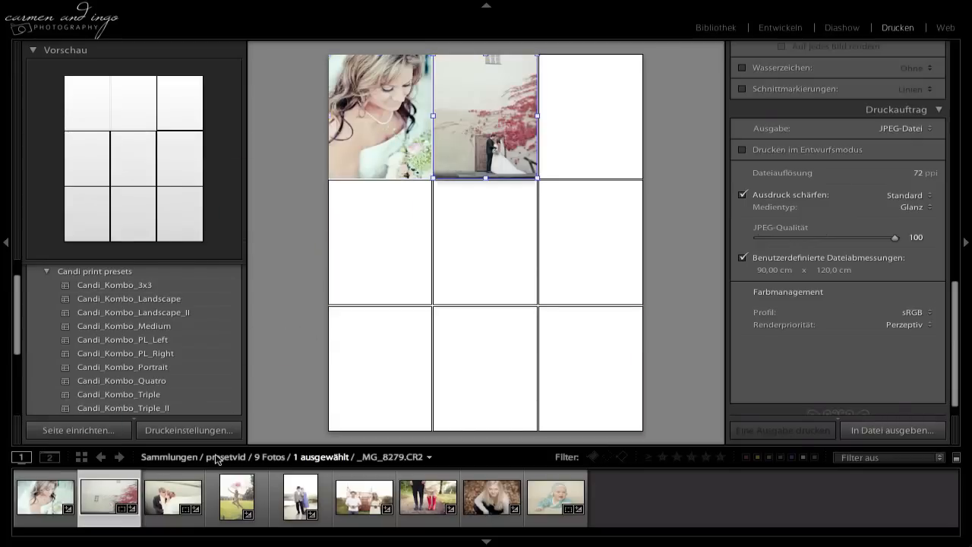
pyautogui.click(165, 501)
pyautogui.moveTo(166, 501); pyautogui.dragTo(581, 136)
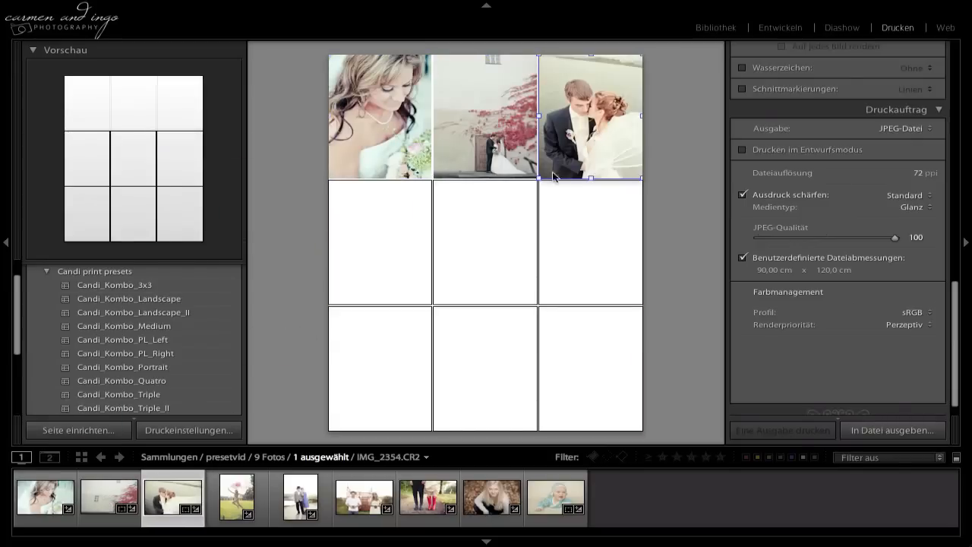
# Step: Fill the middle and bottom rows of the 3x3 layout with the remaining six filmstrip photos, in order
pyautogui.moveTo(228, 501); pyautogui.dragTo(366, 254)
pyautogui.moveTo(298, 504); pyautogui.dragTo(494, 266)
pyautogui.moveTo(361, 503); pyautogui.dragTo(581, 239)
pyautogui.moveTo(419, 517); pyautogui.dragTo(376, 384)
pyautogui.moveTo(501, 393); pyautogui.dragTo(503, 393)
pyautogui.moveTo(556, 495); pyautogui.dragTo(605, 370)
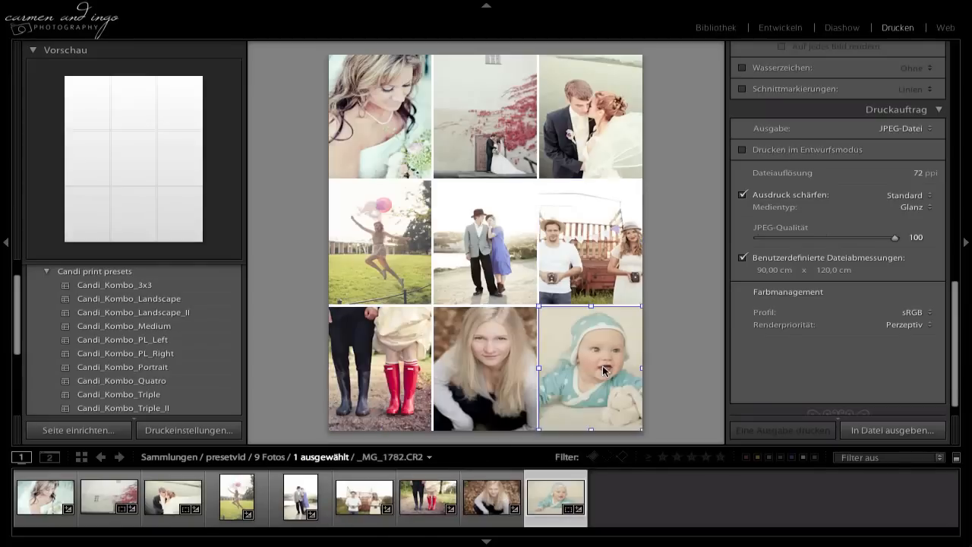
# Step: Reposition the photos inside the middle-right, bottom-left and bottom-right cells of the 3x3 collage to refine their crops
pyautogui.click(591, 256)
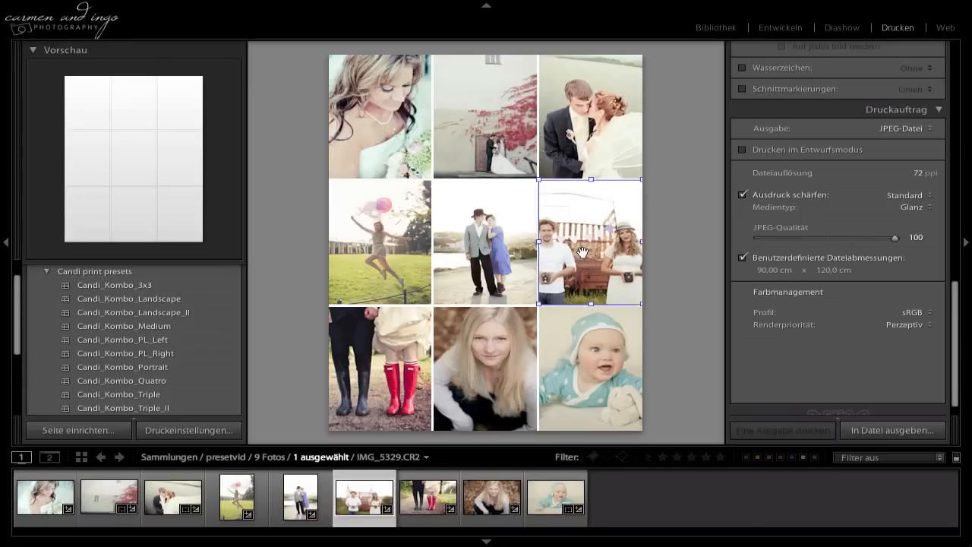
pyautogui.click(371, 348)
pyautogui.moveTo(370, 348); pyautogui.dragTo(378, 347)
pyautogui.click(609, 365)
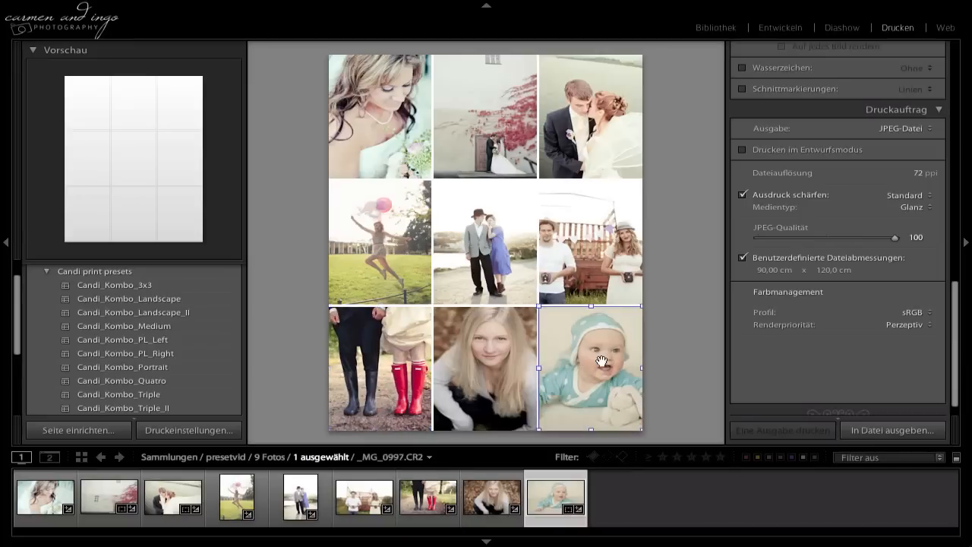
pyautogui.moveTo(600, 365)
pyautogui.mouseDown()
pyautogui.moveTo(586, 378)
pyautogui.moveTo(596, 363)
pyautogui.mouseUp()
# Step: Go through the top-row cells and shift the balloon photo slightly within the middle-left cell of the collage
pyautogui.click(401, 151)
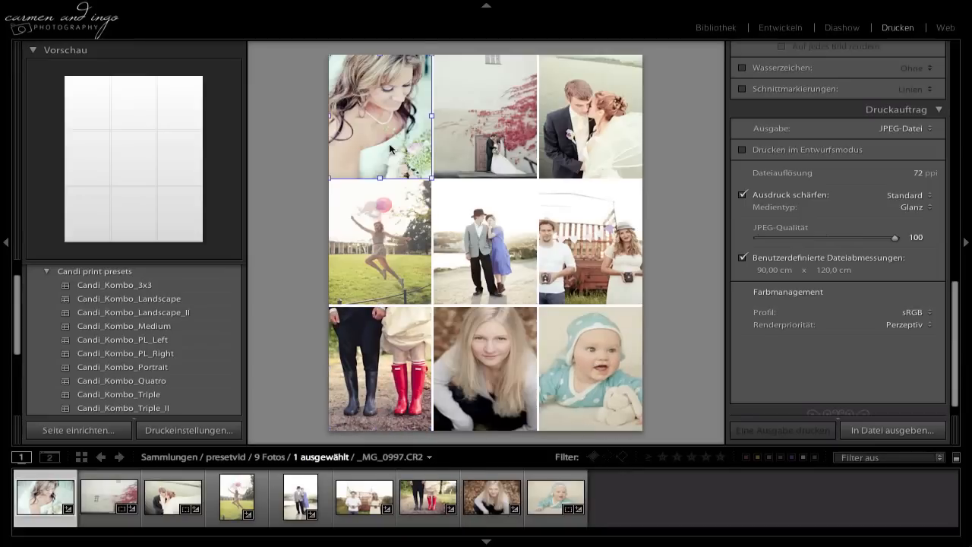
pyautogui.click(477, 141)
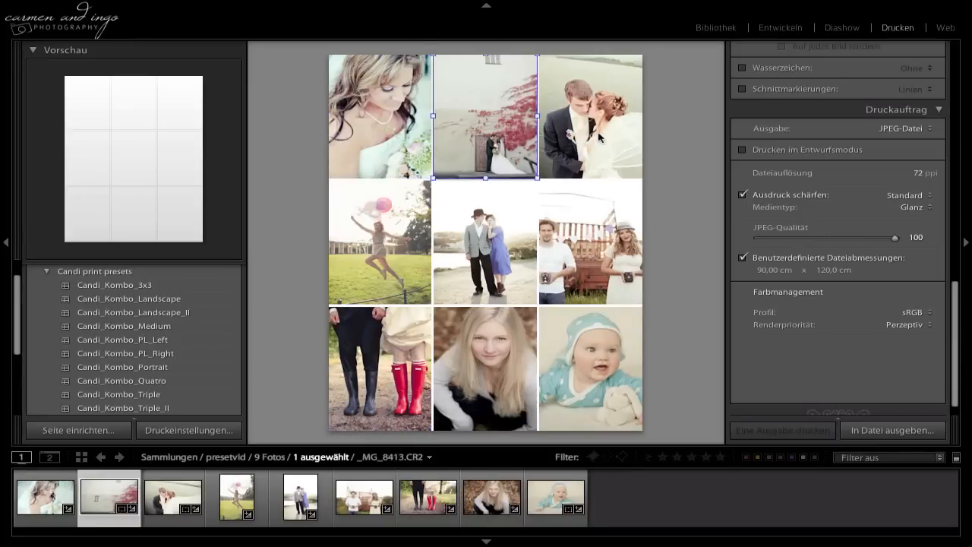
pyautogui.click(339, 116)
pyautogui.click(377, 213)
pyautogui.moveTo(375, 233)
pyautogui.mouseDown()
pyautogui.moveTo(368, 236)
pyautogui.moveTo(384, 235)
pyautogui.mouseUp()
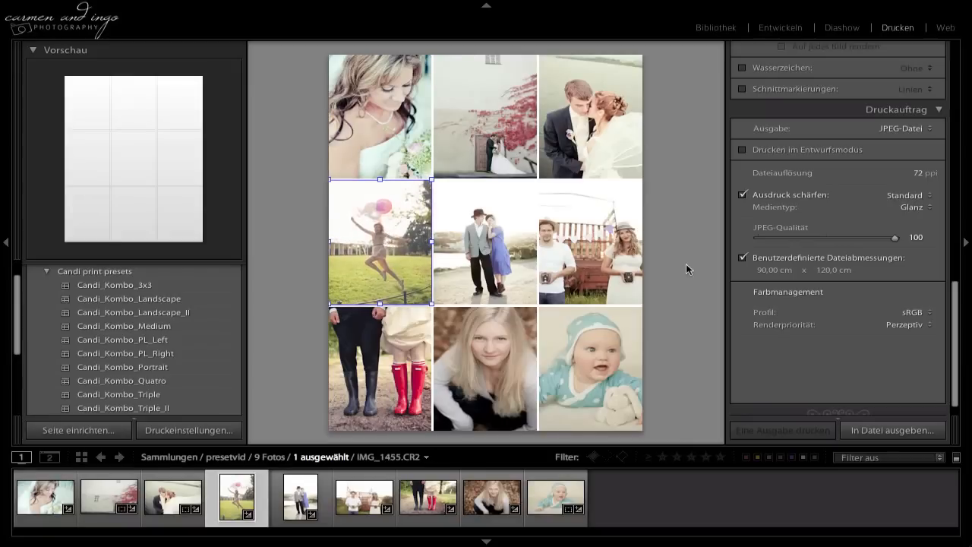
# Step: Keep JPEG-Datei as the output and export the collage to the Print folder as 3x3print.jpg, replacing the existing file
pyautogui.click(908, 130)
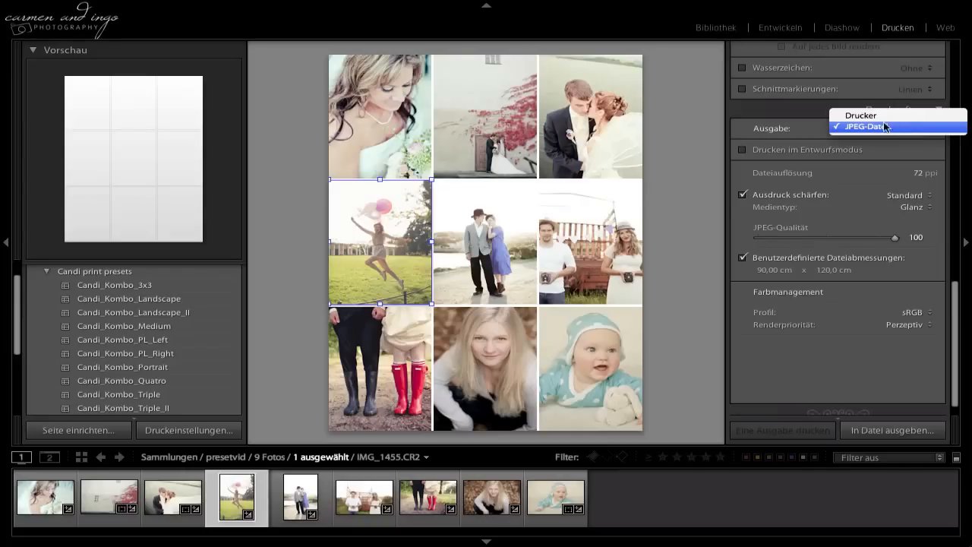
pyautogui.click(796, 126)
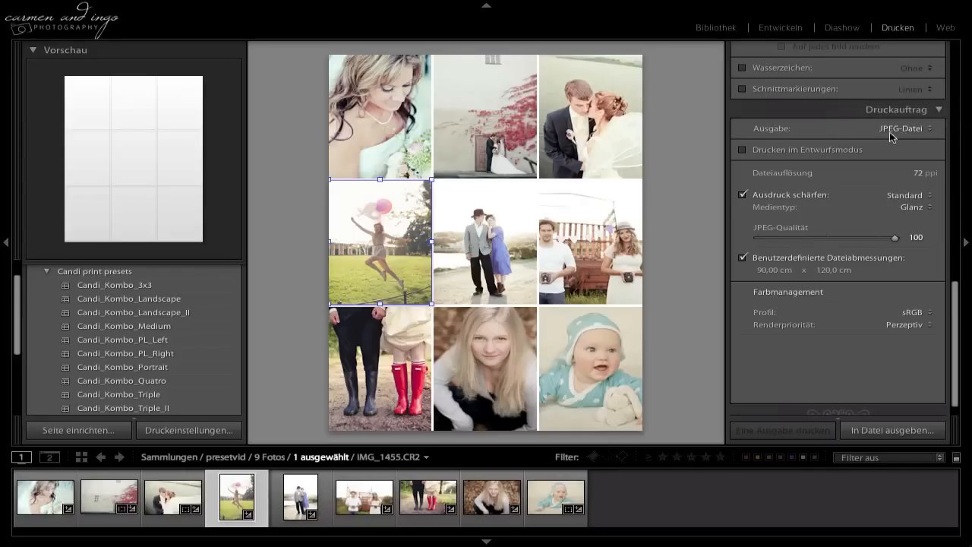
pyautogui.click(873, 437)
pyautogui.click(471, 174)
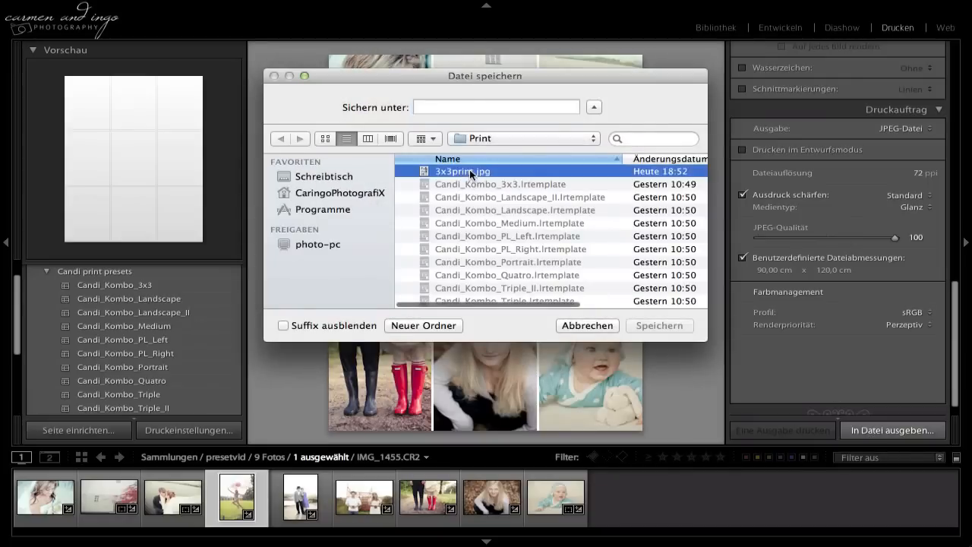
pyautogui.moveTo(516, 110); pyautogui.dragTo(366, 101)
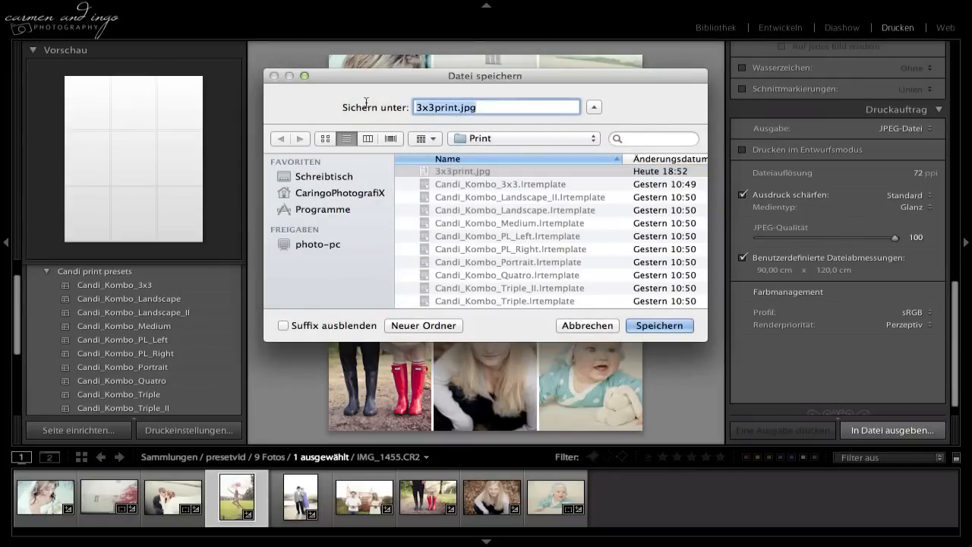
pyautogui.click(657, 324)
pyautogui.click(589, 169)
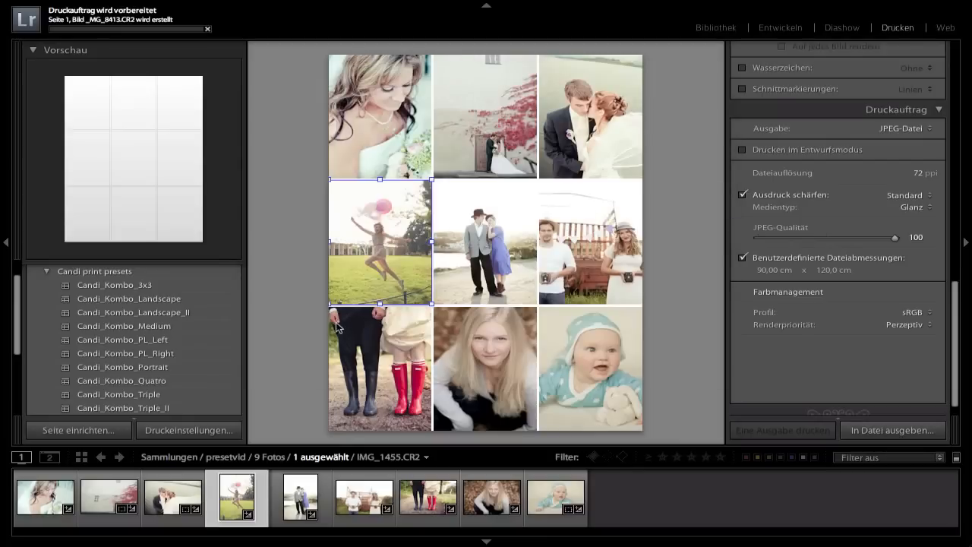
pyautogui.click(296, 312)
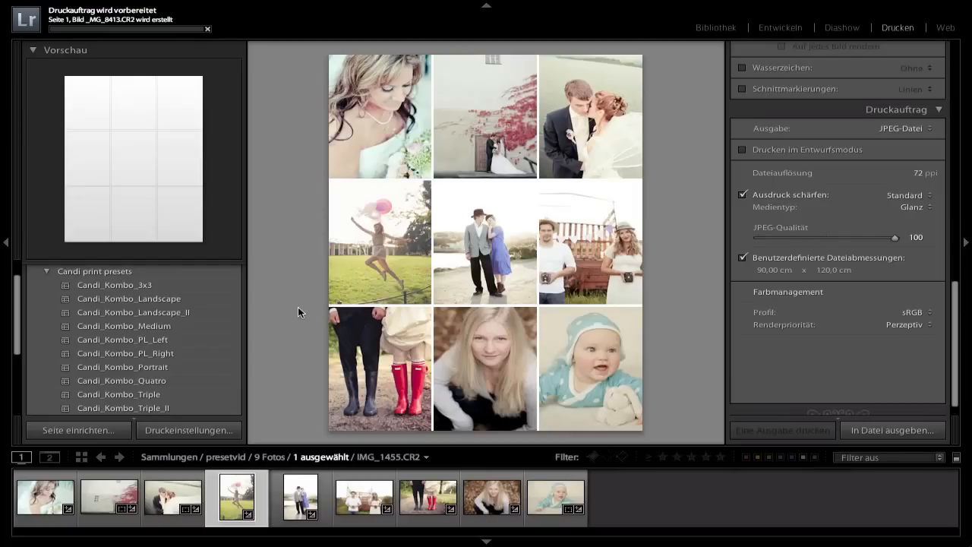
# Step: Return to the Library grid, find the bsp_print folder and view its Ordner synchronisieren option without synchronizing it
pyautogui.press('g')
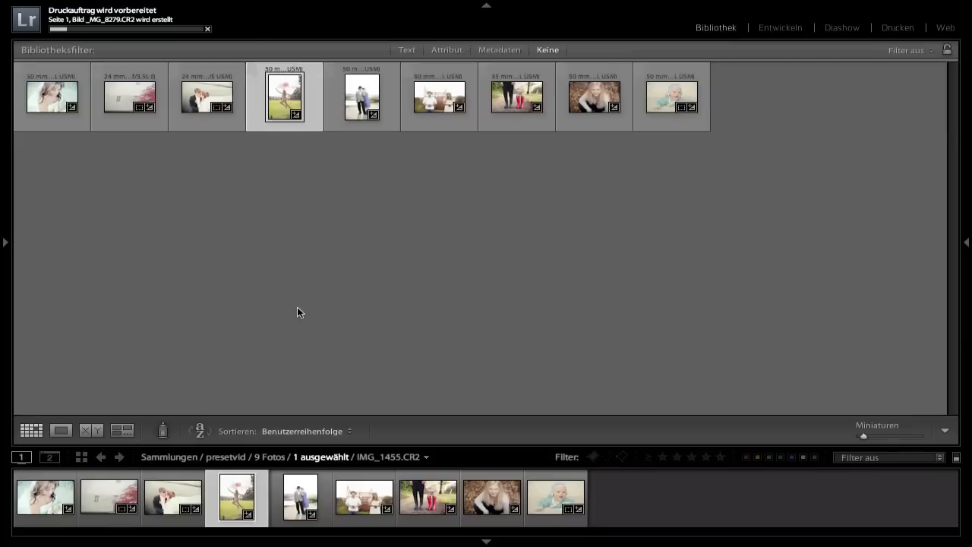
pyautogui.click(6, 241)
pyautogui.scroll(1, 127, 302)
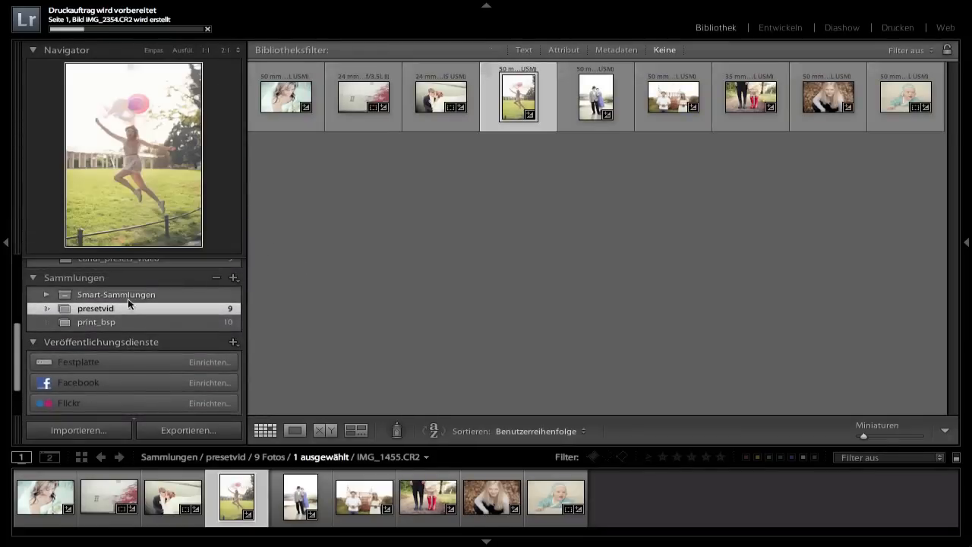
pyautogui.scroll(2, 127, 299)
pyautogui.rightClick(130, 325)
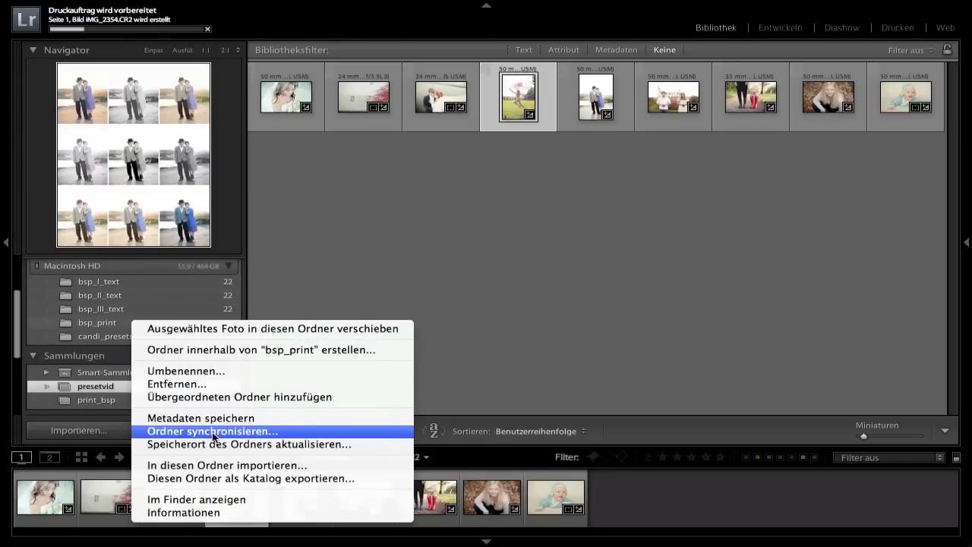
pyautogui.click(352, 266)
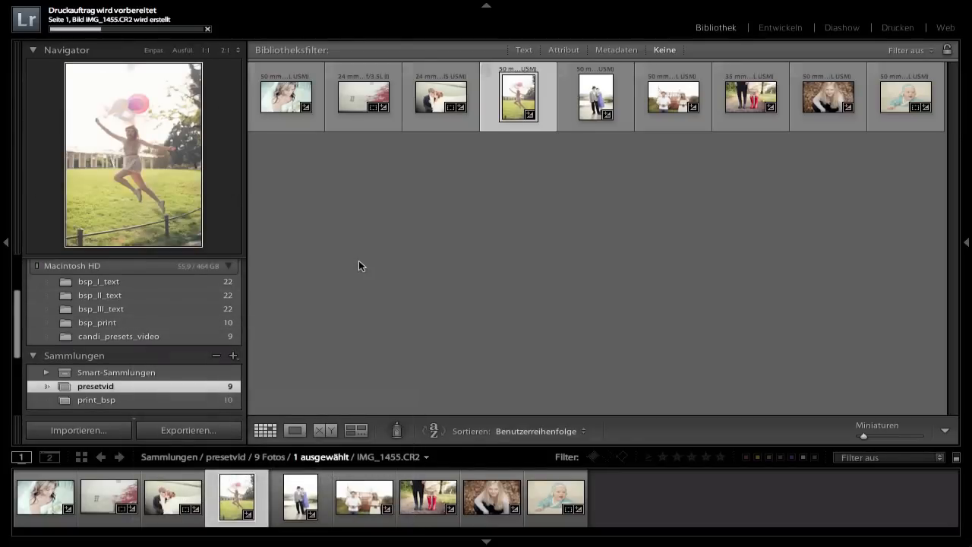